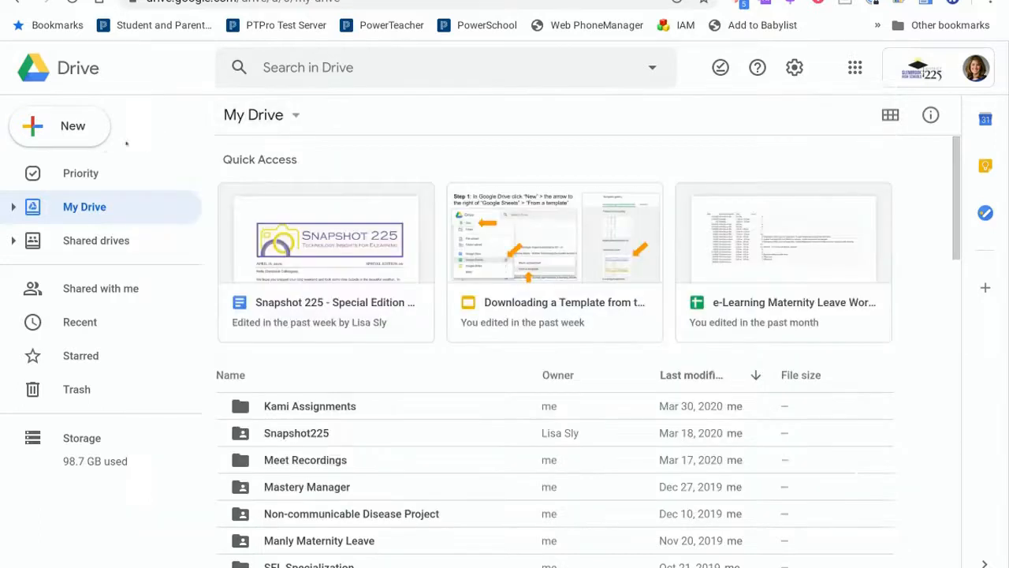
# - Create a new folder named "Wevideo Media" in My Drive
pyautogui.click(77, 131)
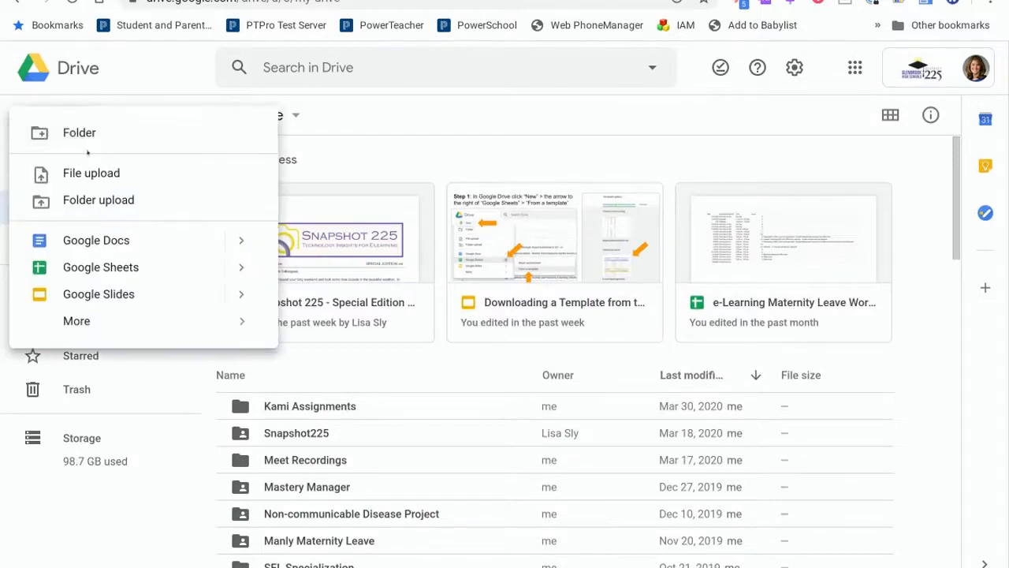
pyautogui.click(86, 134)
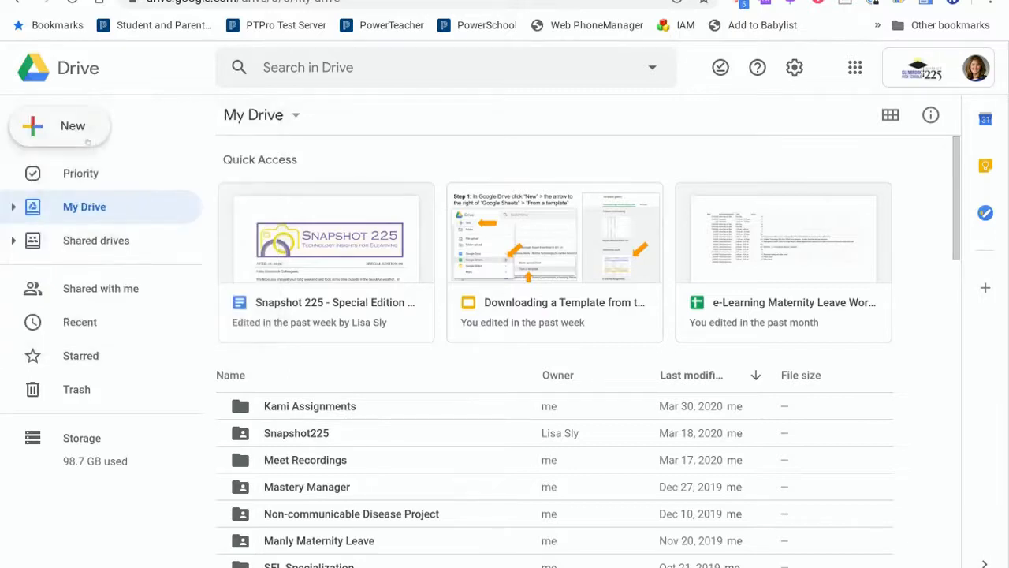
pyautogui.write('We')
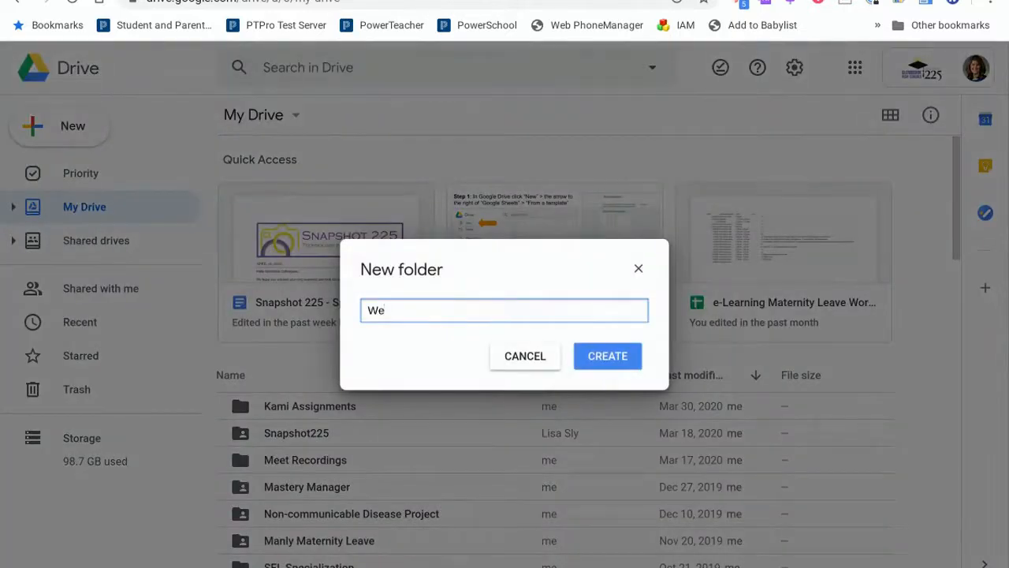
pyautogui.write('video Media')
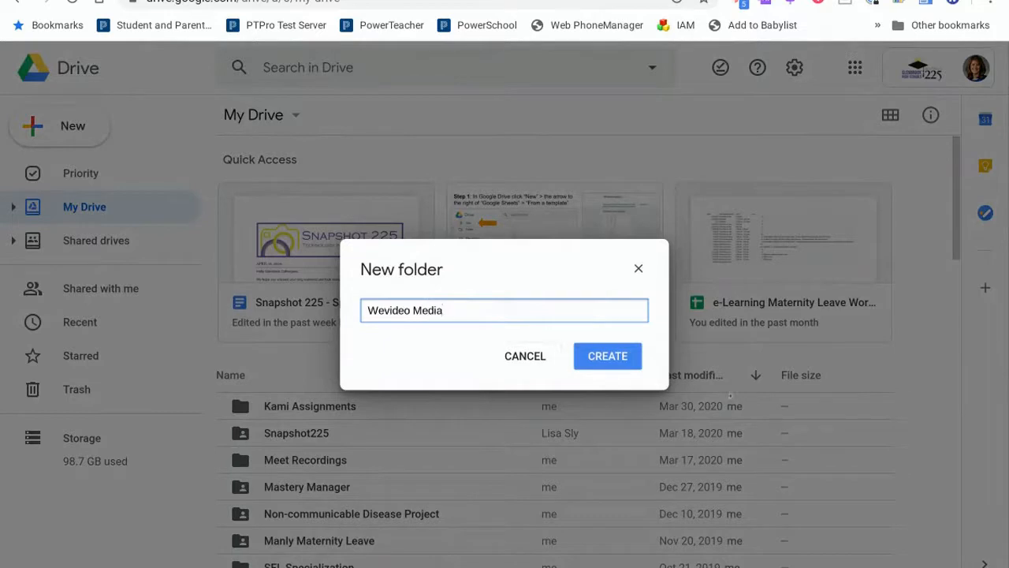
pyautogui.click(597, 359)
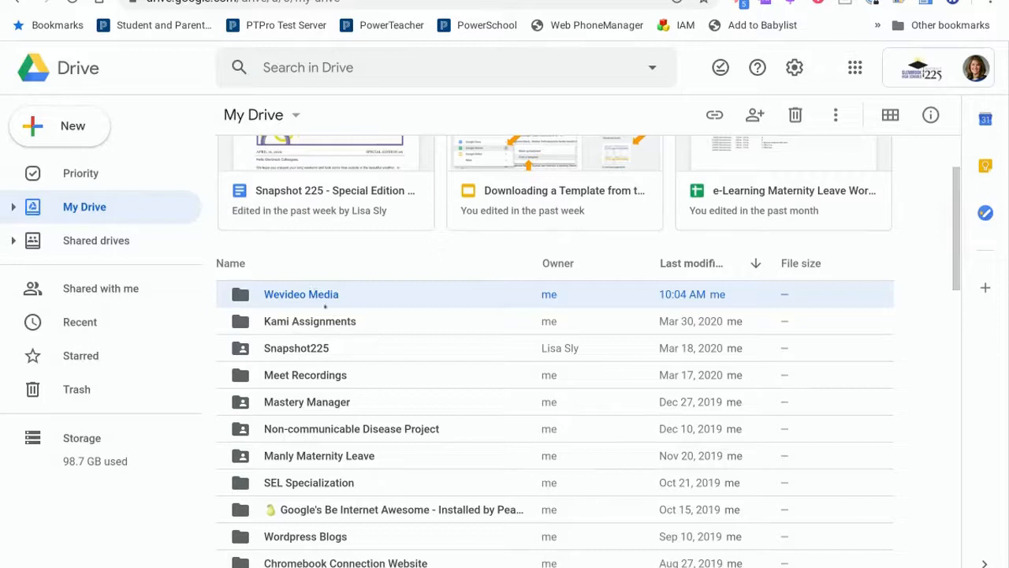
# - Open the Wevideo Media folder and create a subfolder named "Pictures" inside it
pyautogui.doubleClick(319, 294)
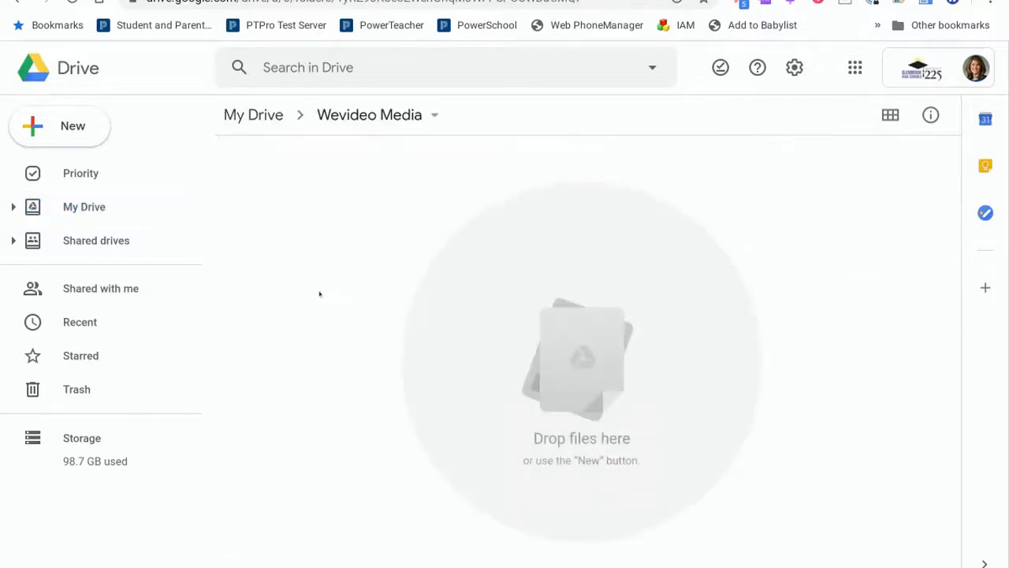
pyautogui.click(63, 124)
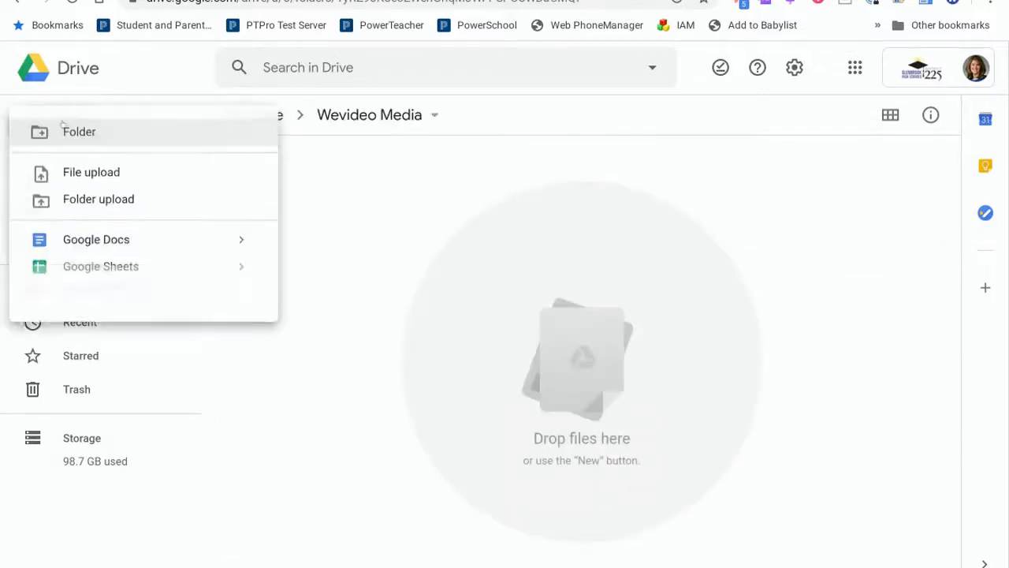
pyautogui.click(94, 134)
pyautogui.write('Plctu')
pyautogui.press('BackSpace')
pyautogui.press('BackSpace')
pyautogui.press('BackSpace')
pyautogui.press('BackSpace')
pyautogui.write('ictures')
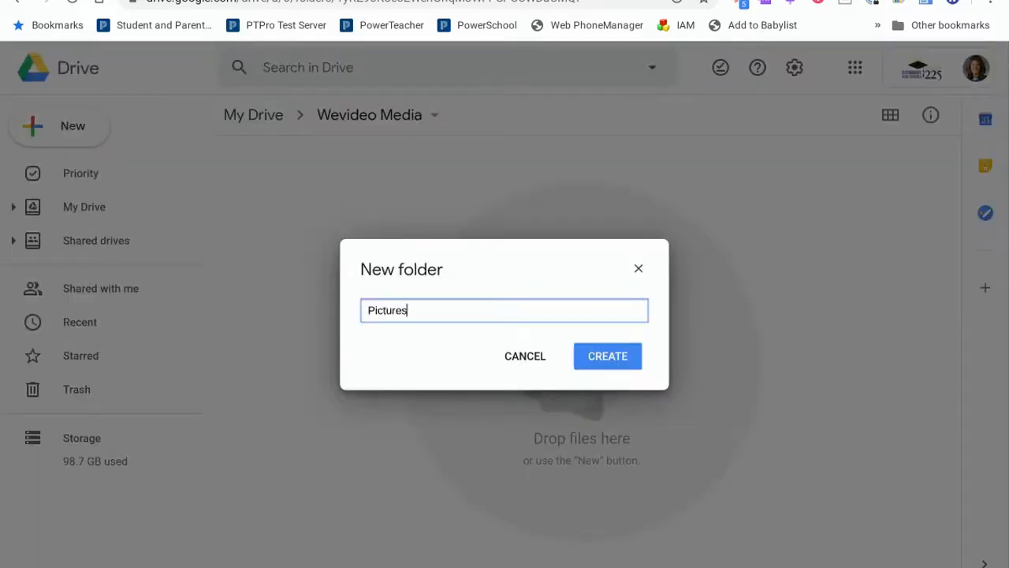
pyautogui.click(597, 363)
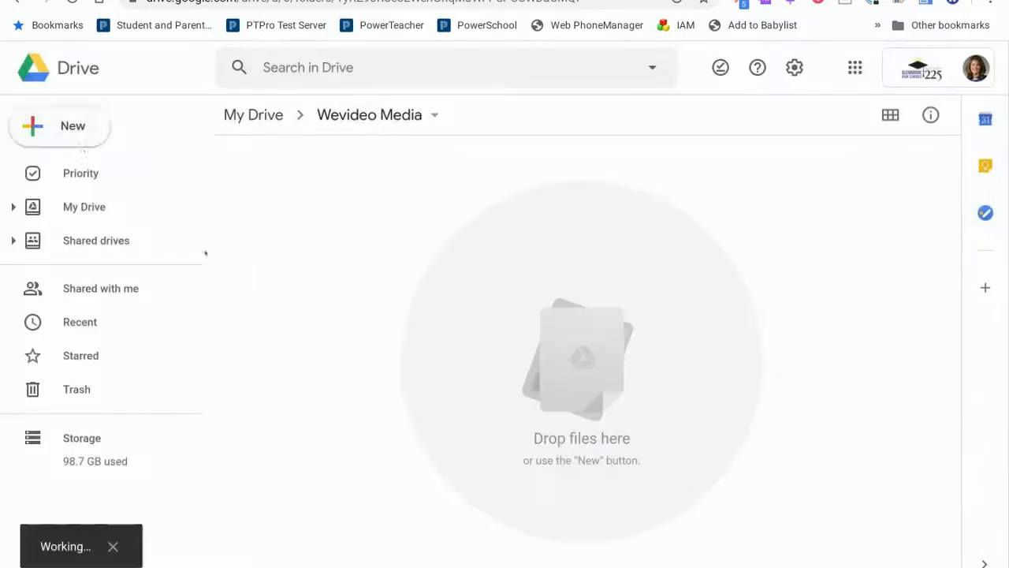
# - Create a second subfolder named "Music" inside the Wevideo Media folder
pyautogui.click(73, 134)
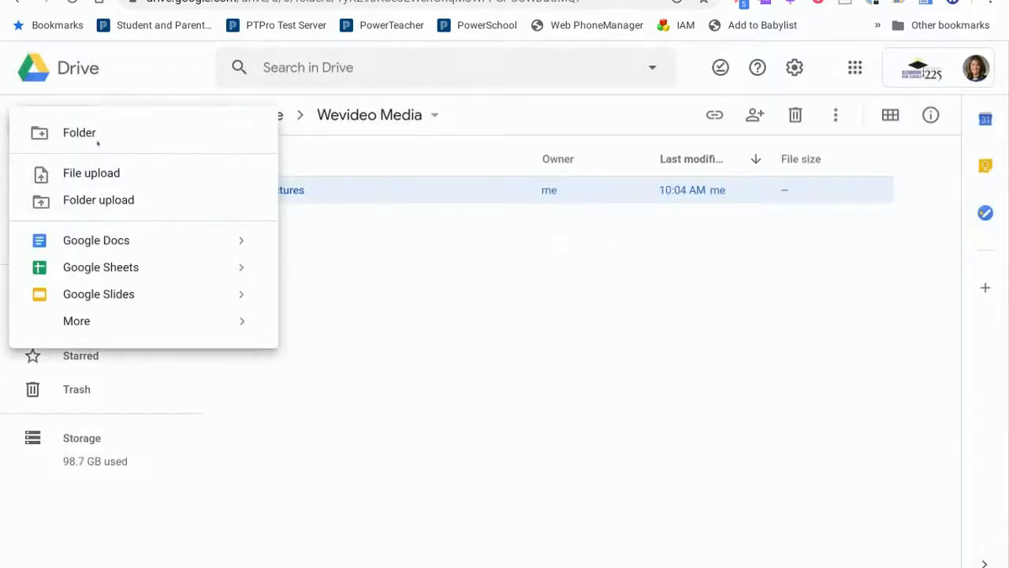
pyautogui.click(82, 128)
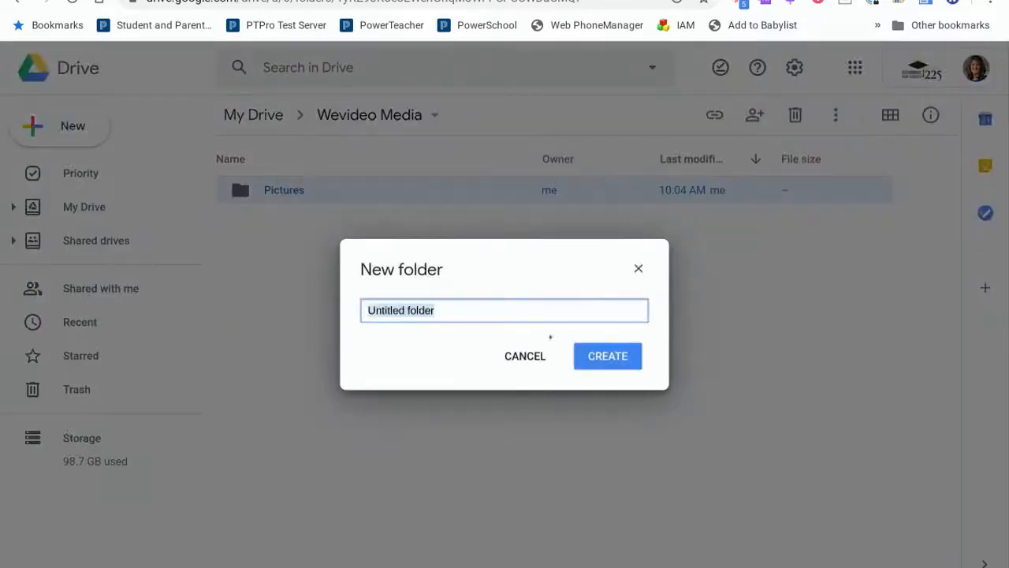
pyautogui.write('Music')
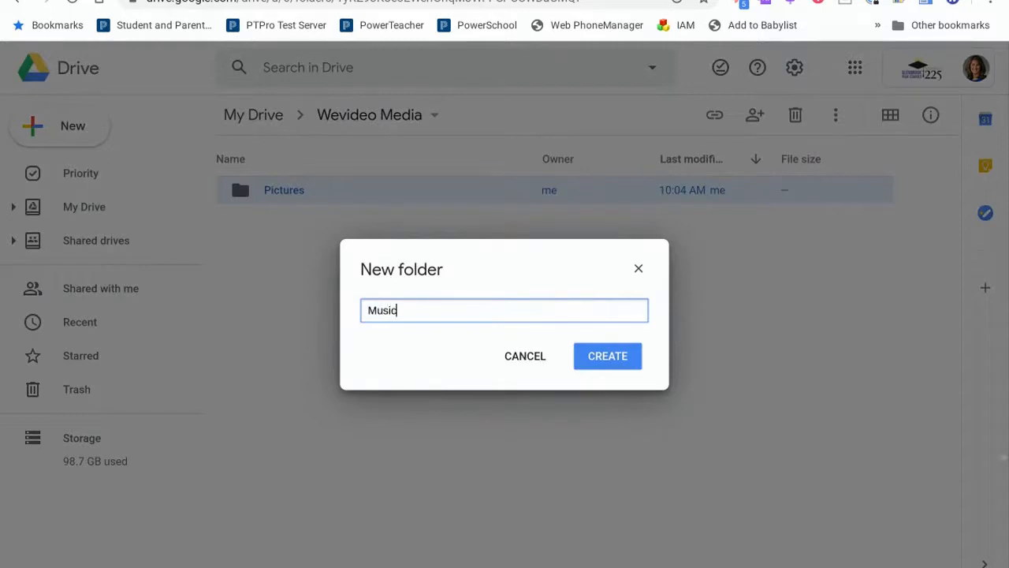
pyautogui.click(616, 361)
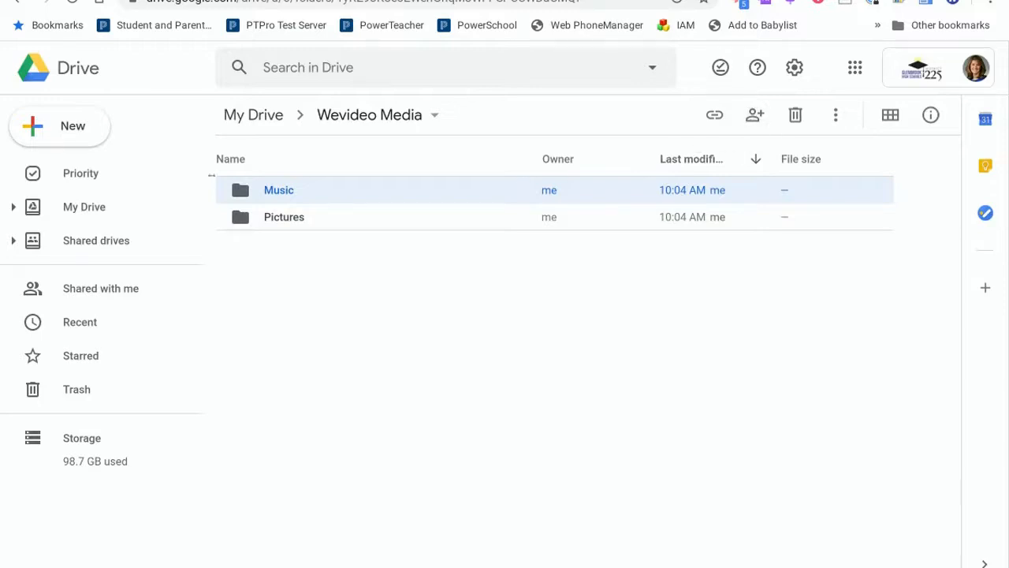
# - Share the Wevideo Media folder with a colleague from the suggested contacts and send the invitation
pyautogui.click(433, 116)
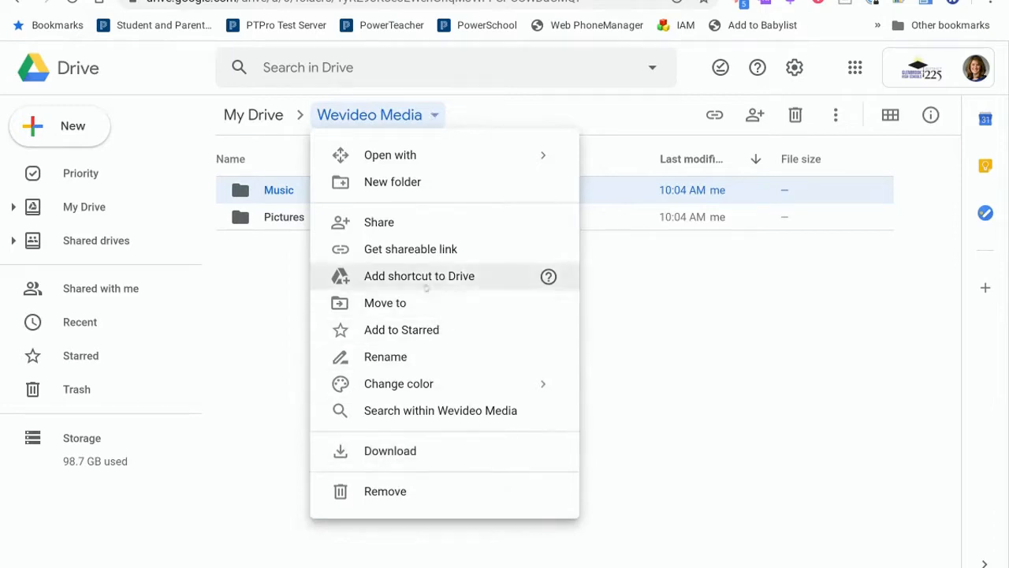
pyautogui.click(384, 227)
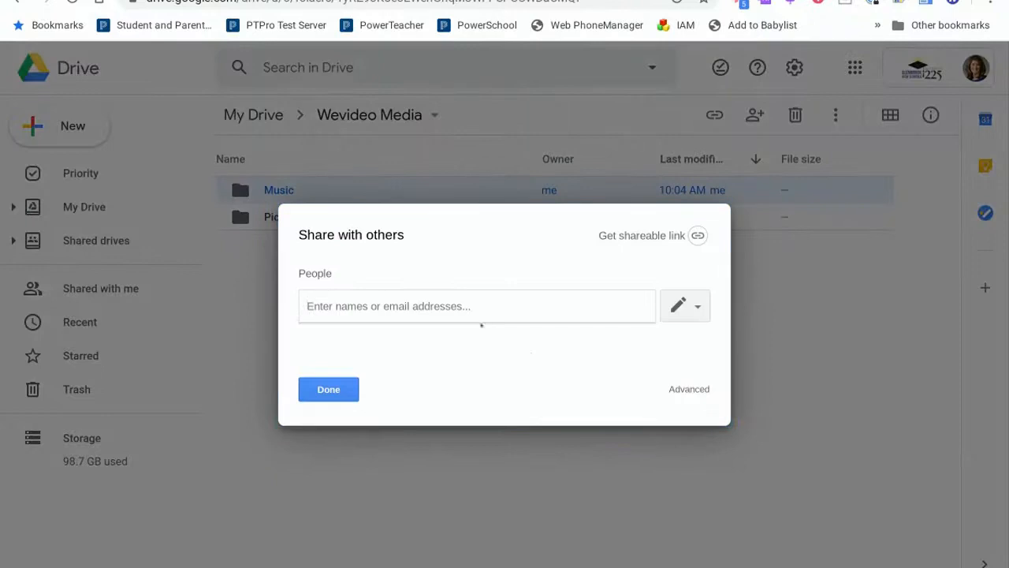
pyautogui.write('jen')
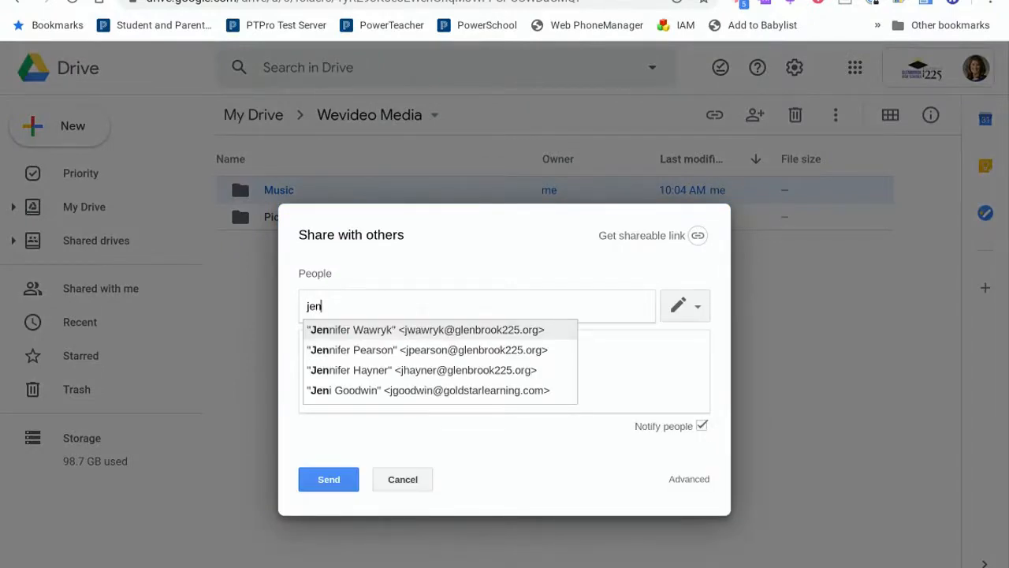
pyautogui.click(419, 330)
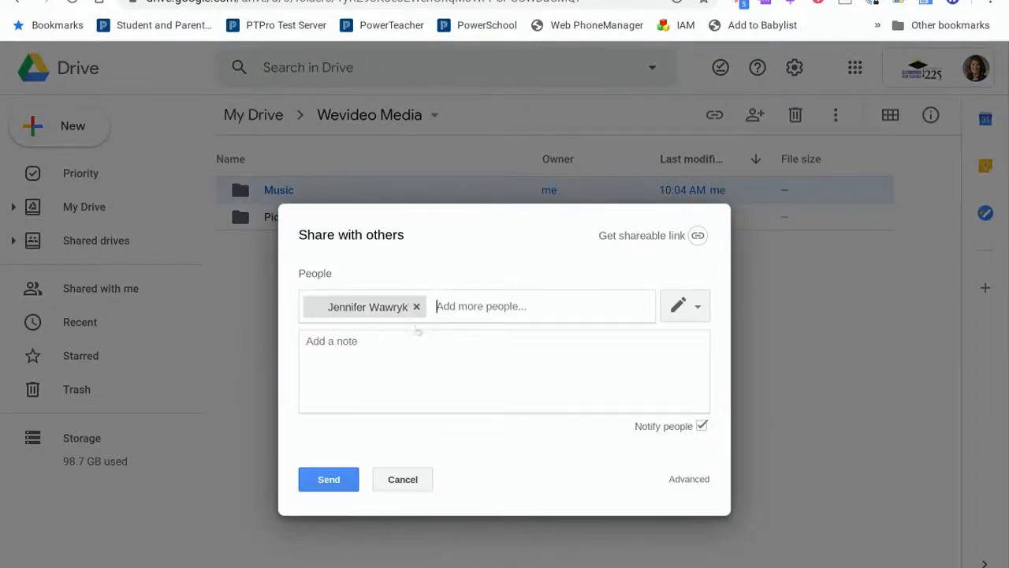
pyautogui.click(321, 482)
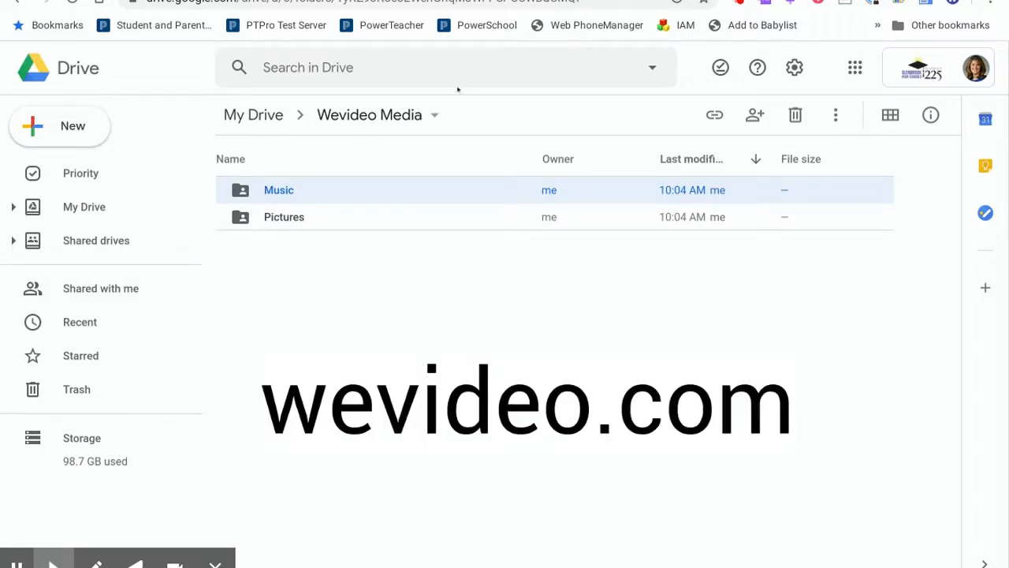
# - Switch to WeVideo by opening wevideo.com in a new browser tab and log in with Google
pyautogui.hotkey('ctrl', 't')
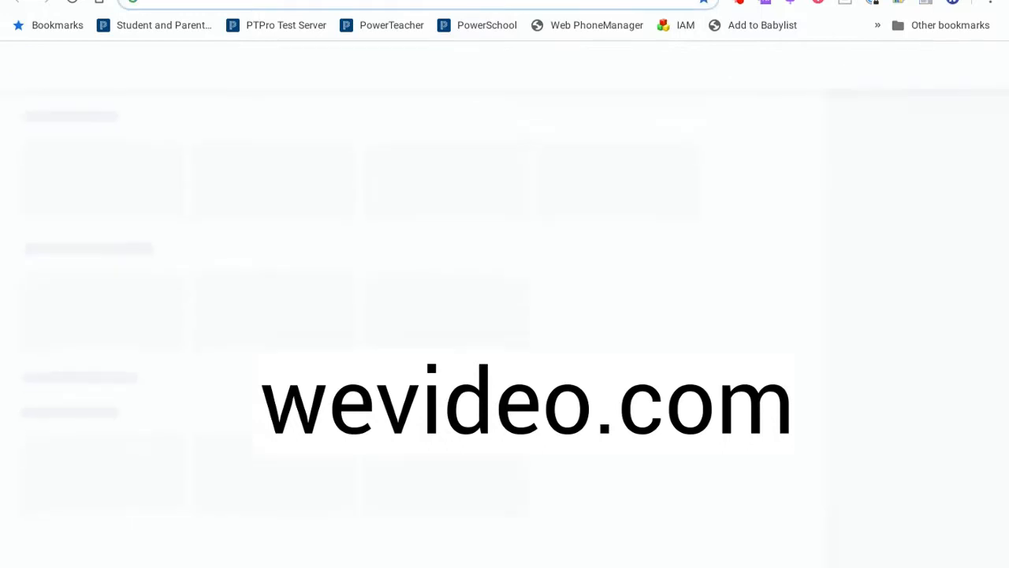
pyautogui.write('wevideo.com')
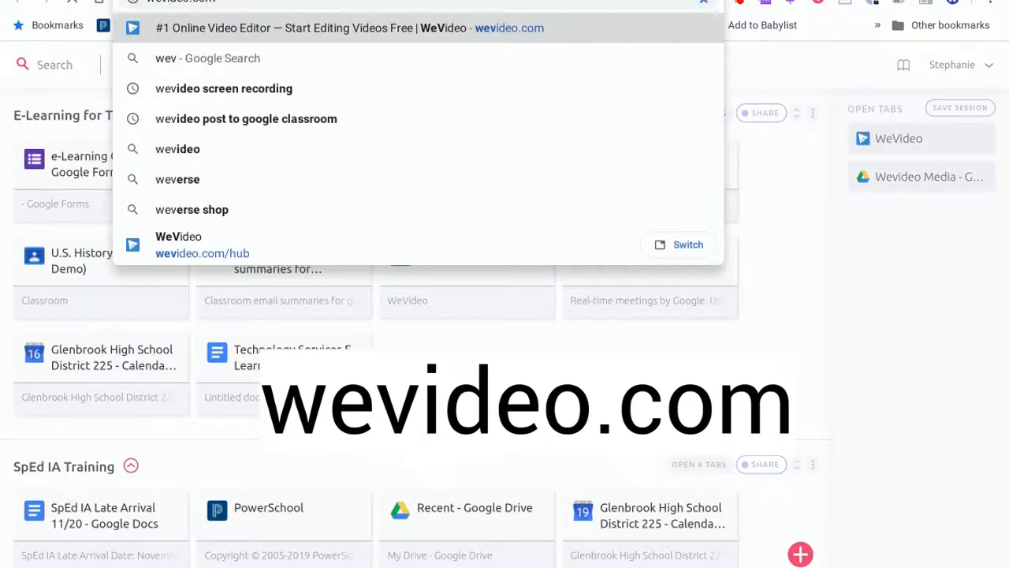
pyautogui.press('Return')
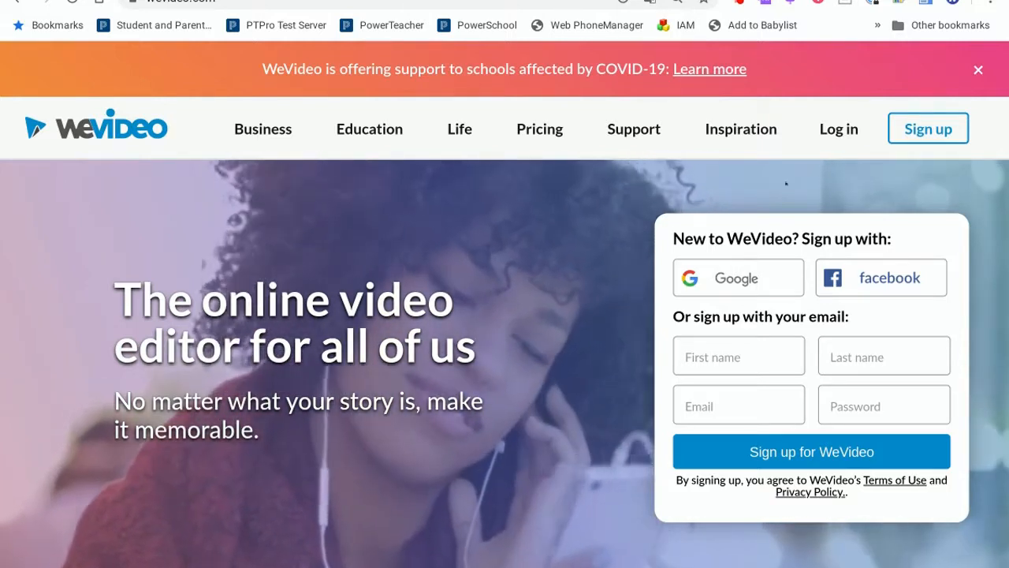
pyautogui.click(839, 129)
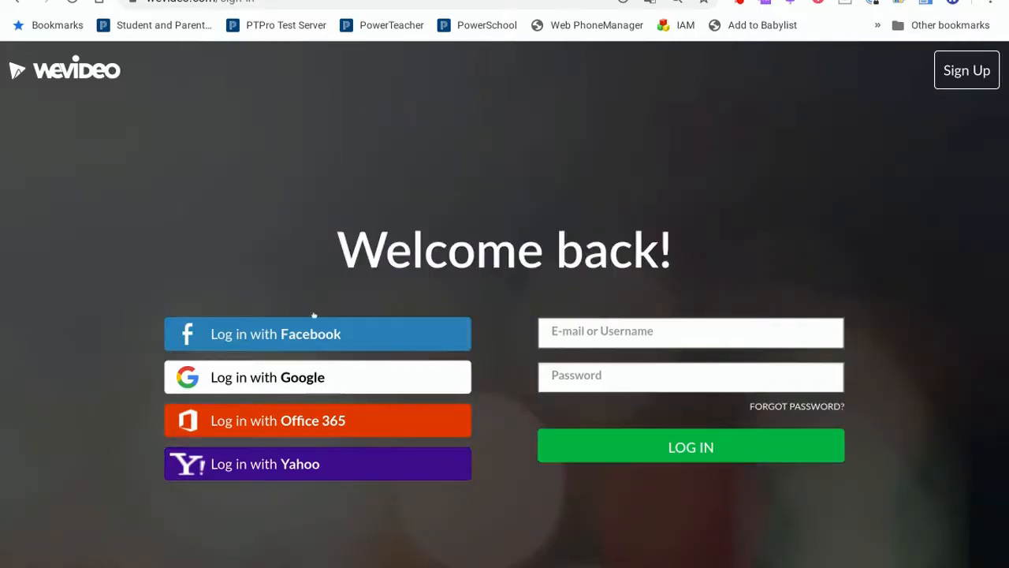
pyautogui.click(272, 376)
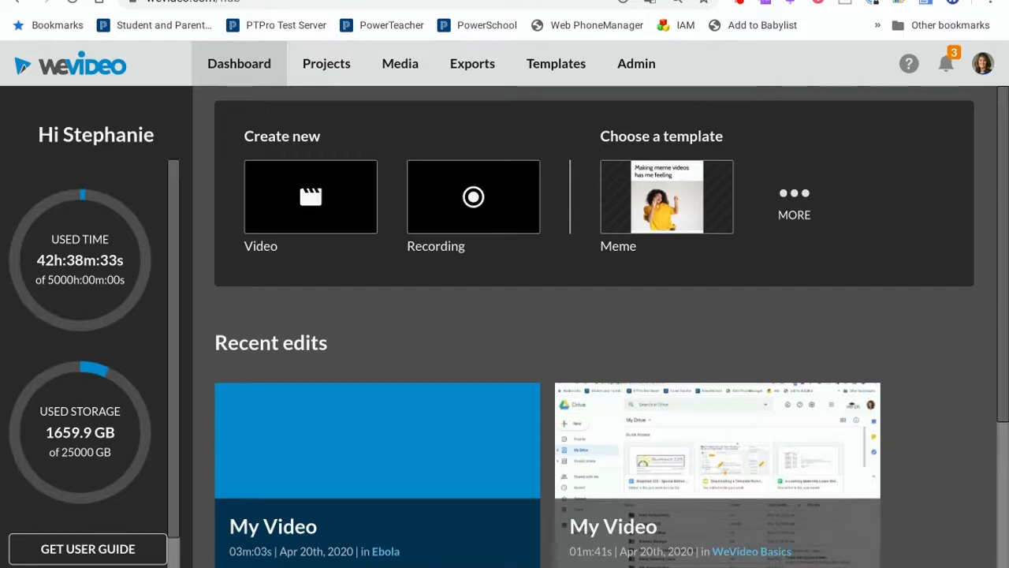
# - Start a new WeVideo project titled "Ebola" with the Collaborative project type and continue to adding members
pyautogui.click(326, 65)
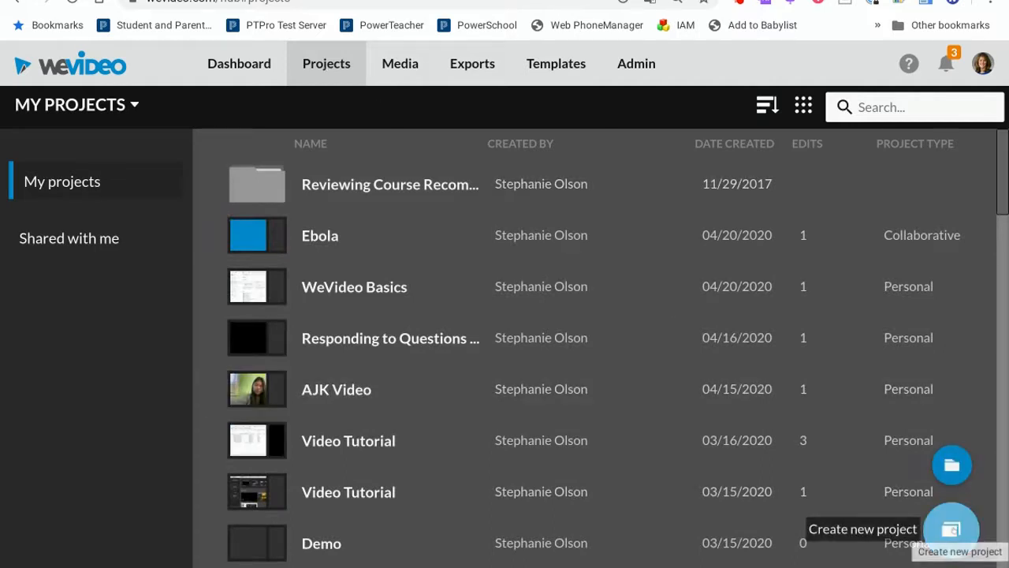
pyautogui.click(951, 529)
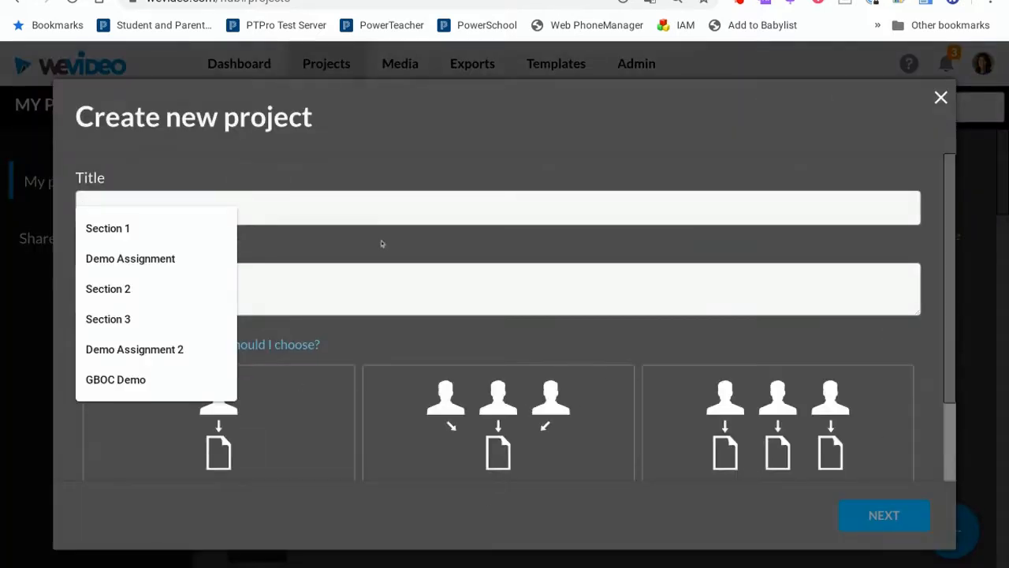
pyautogui.write('Ebola')
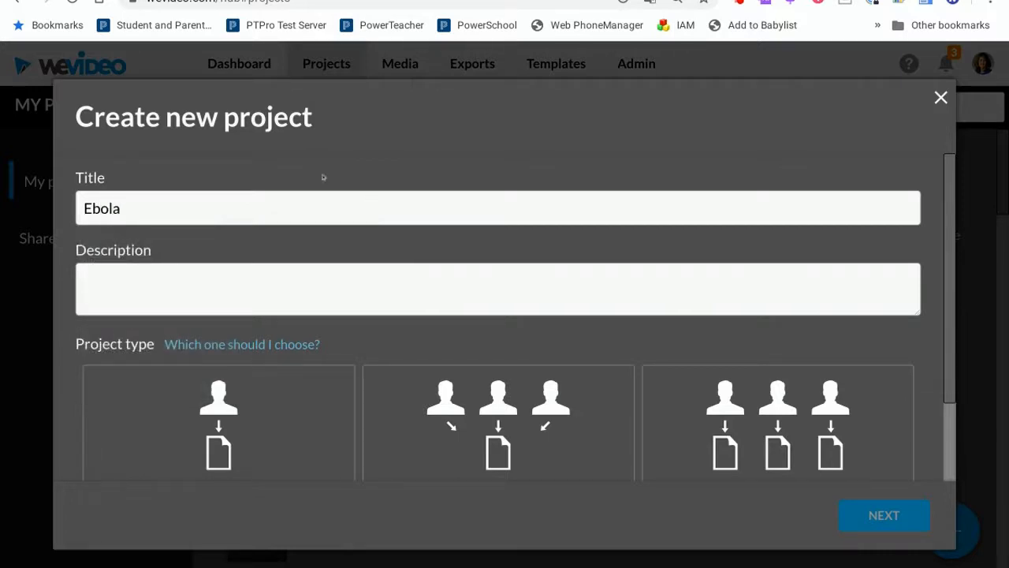
pyautogui.scroll(-1, 389, 251)
pyautogui.scroll(-3, 389, 250)
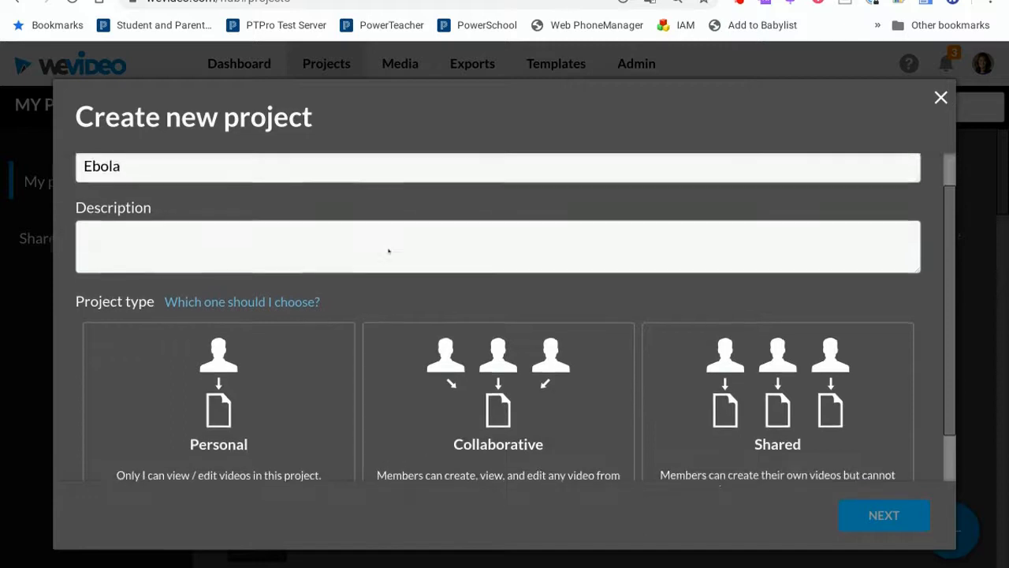
pyautogui.click(485, 359)
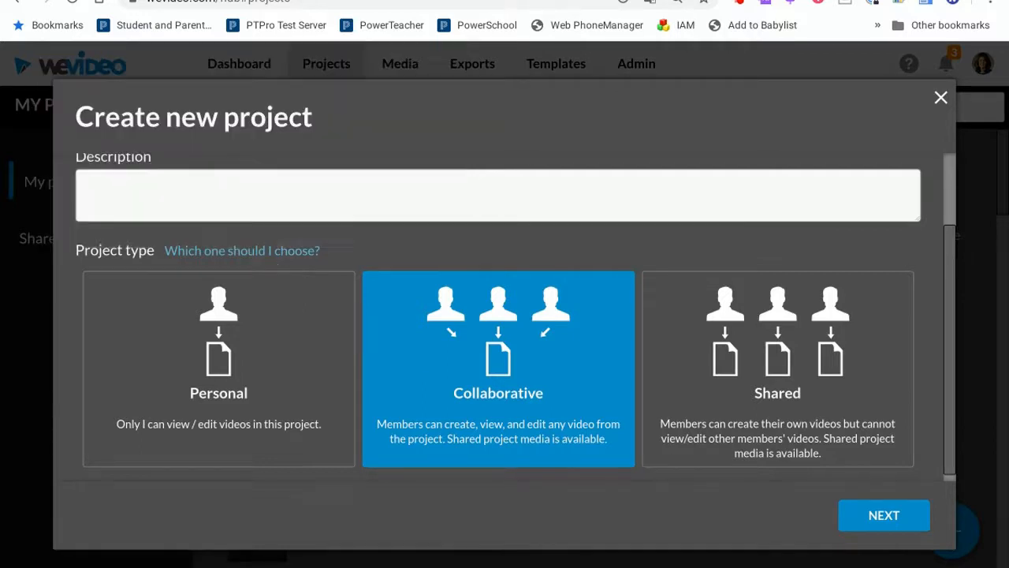
pyautogui.click(901, 513)
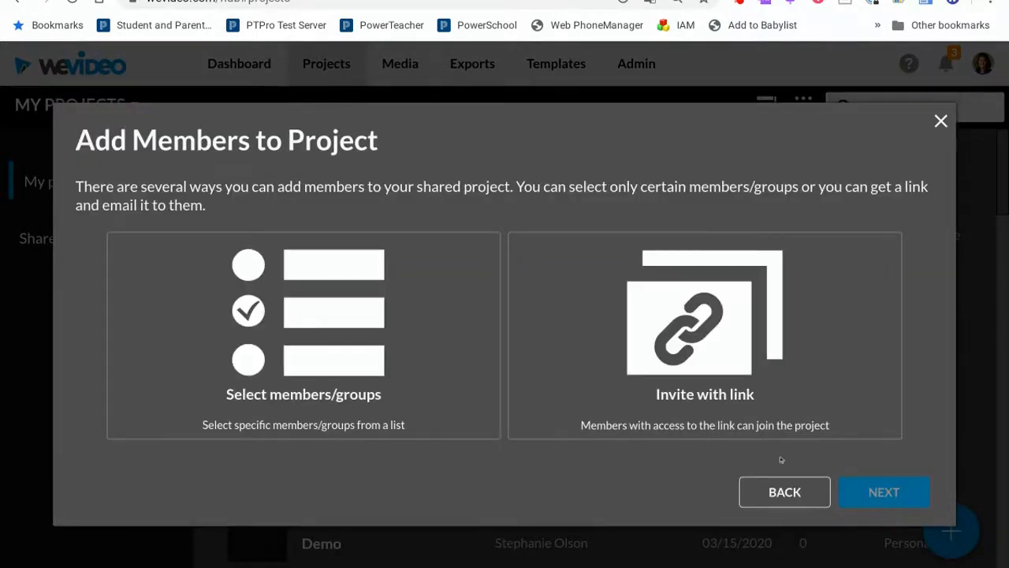
# - Choose to invite members to the Ebola project with a link and complete the project creation
pyautogui.click(735, 419)
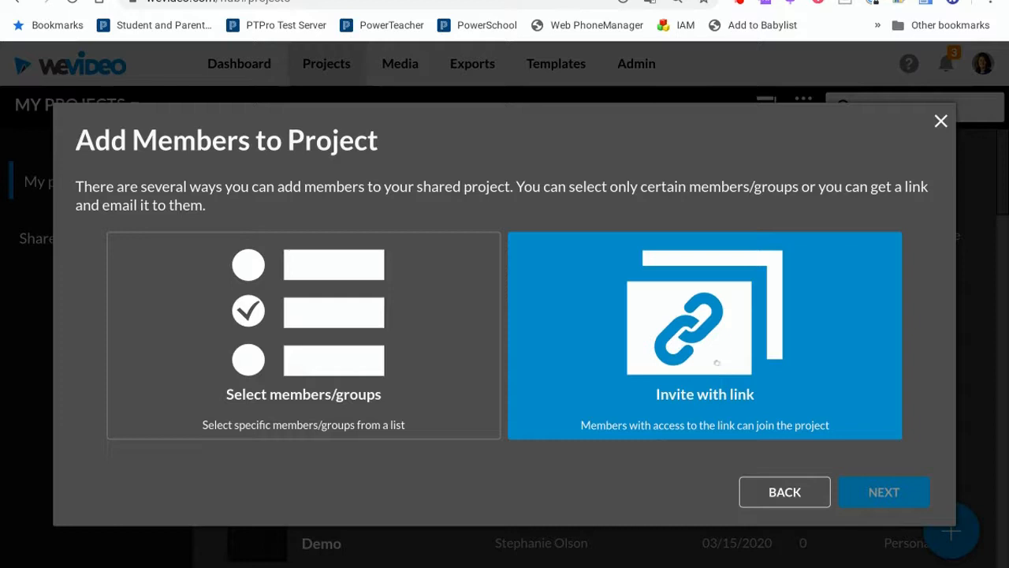
pyautogui.click(717, 364)
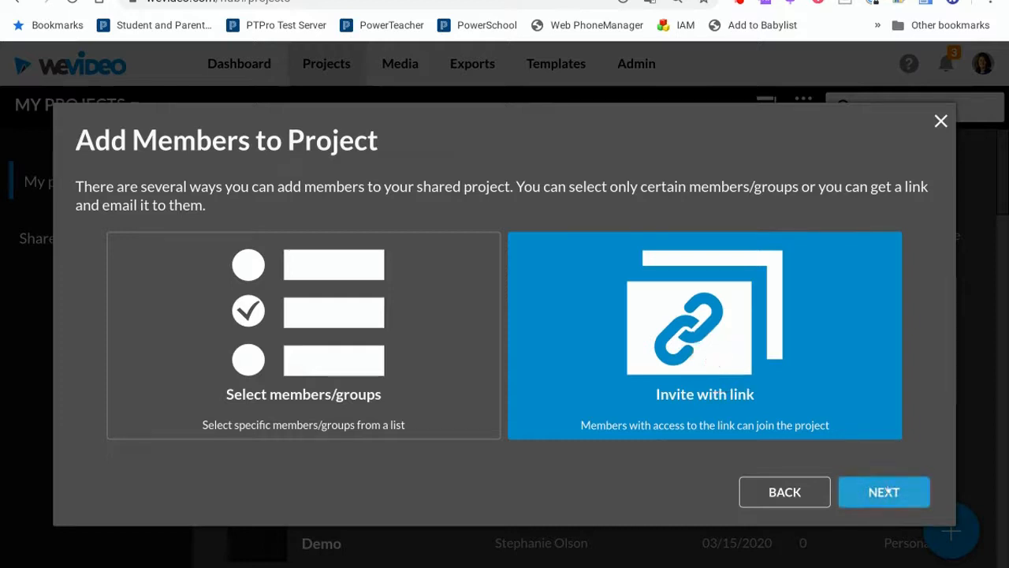
pyautogui.click(896, 492)
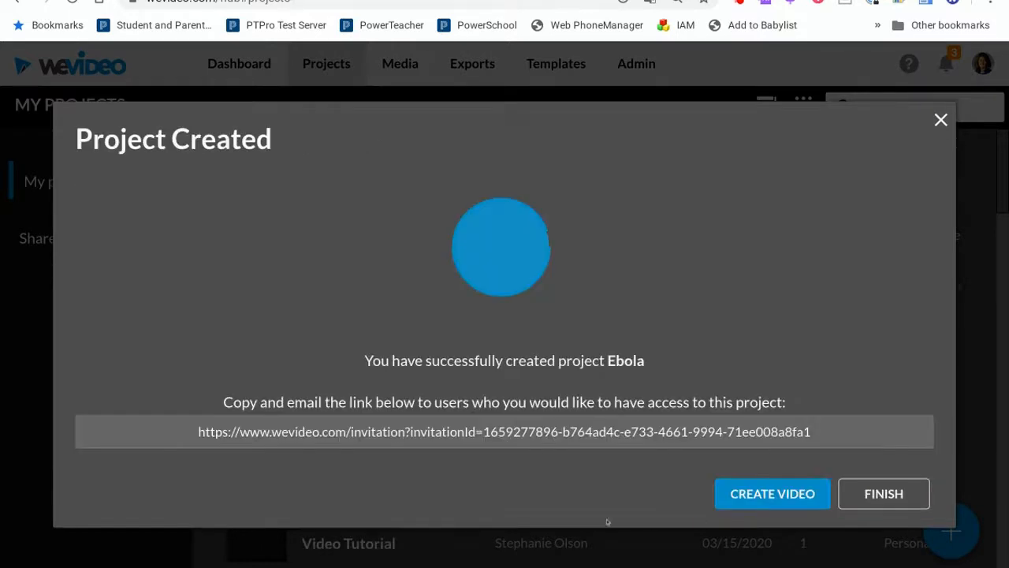
# - Select the entire invitation link of the newly created Ebola project
pyautogui.doubleClick(479, 431)
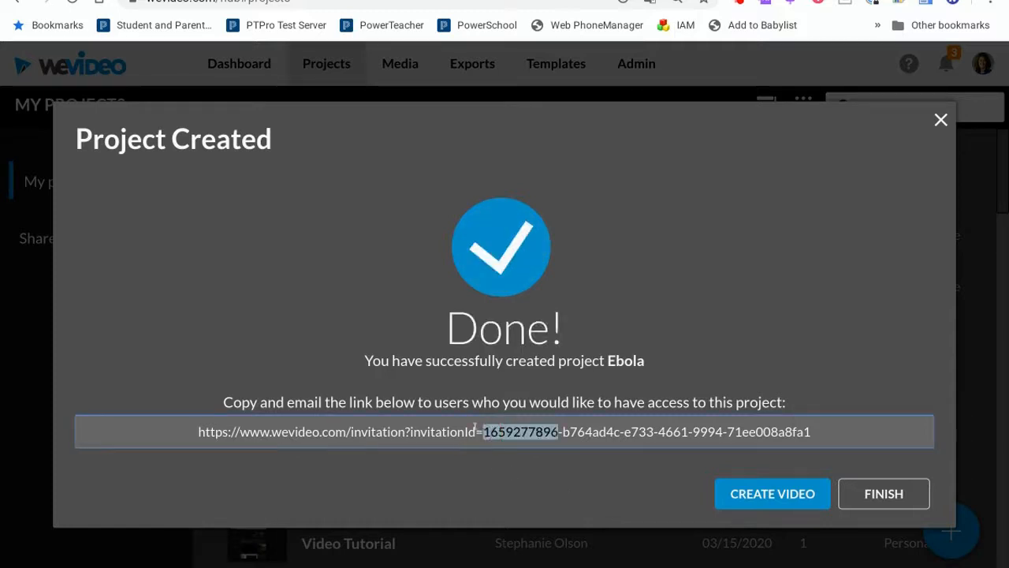
pyautogui.click(183, 427)
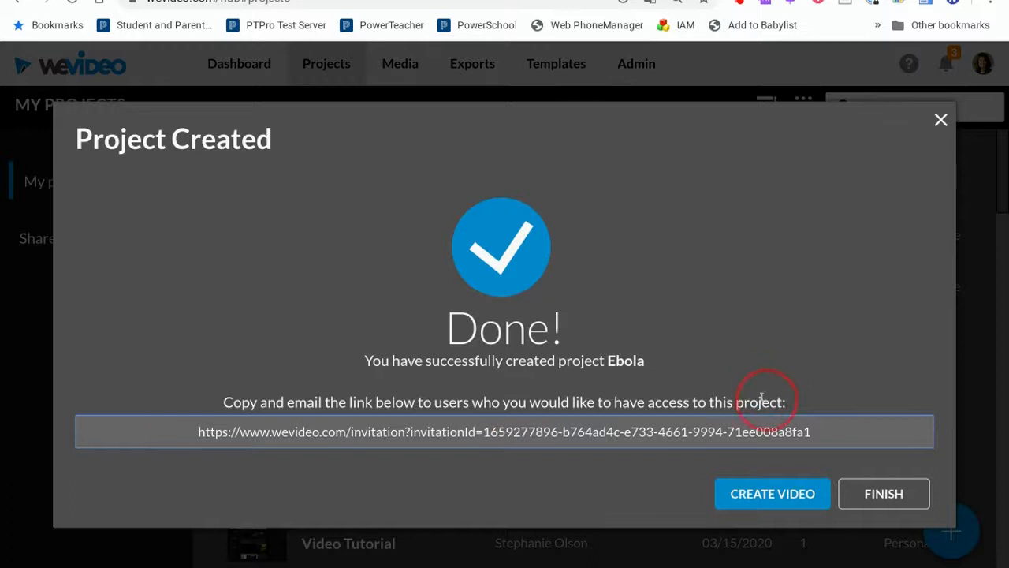
pyautogui.moveTo(812, 430); pyautogui.dragTo(190, 425)
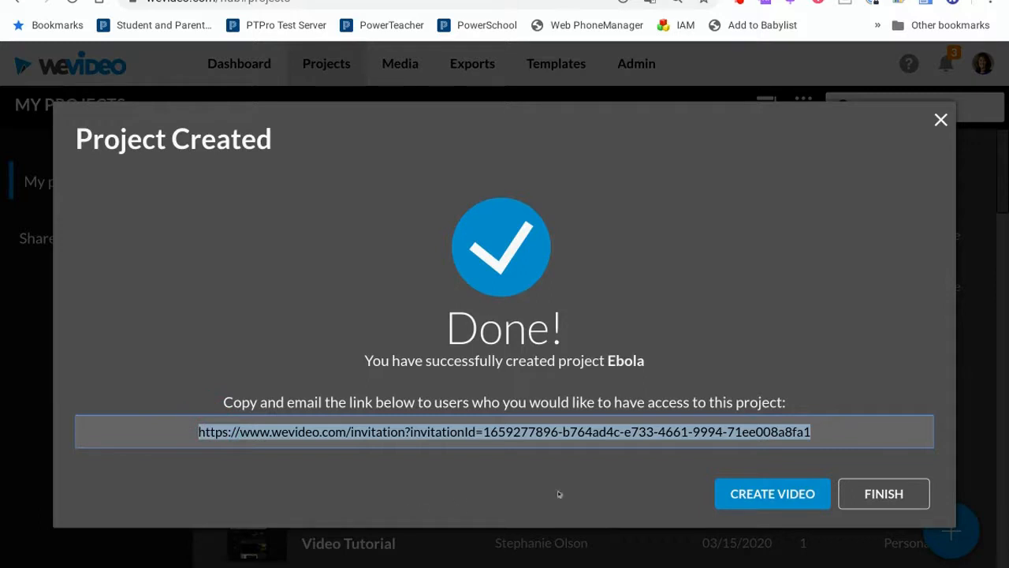
# - Start creating a video in the Ebola project from a blank edit
pyautogui.click(767, 494)
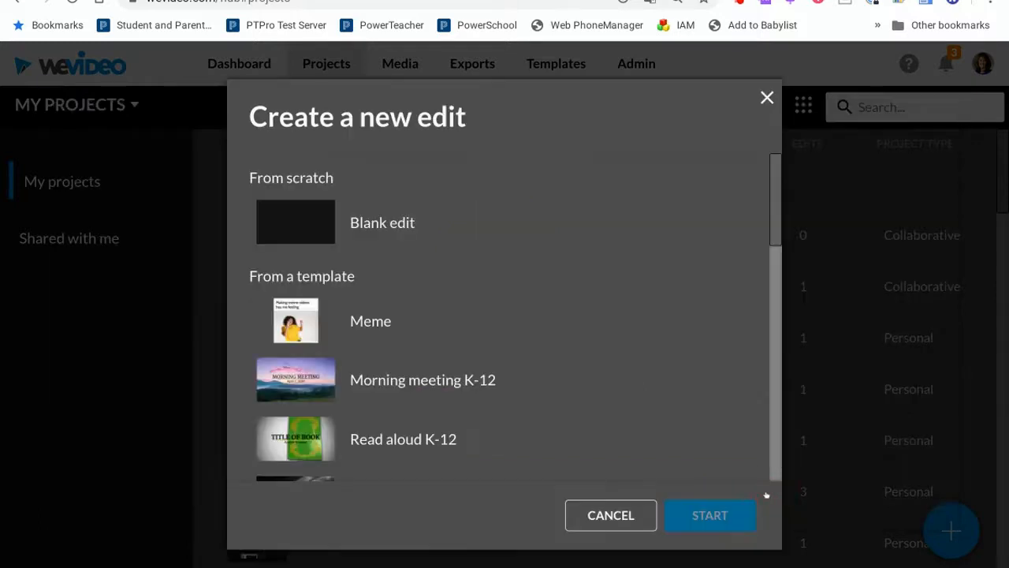
pyautogui.scroll(-3, 567, 417)
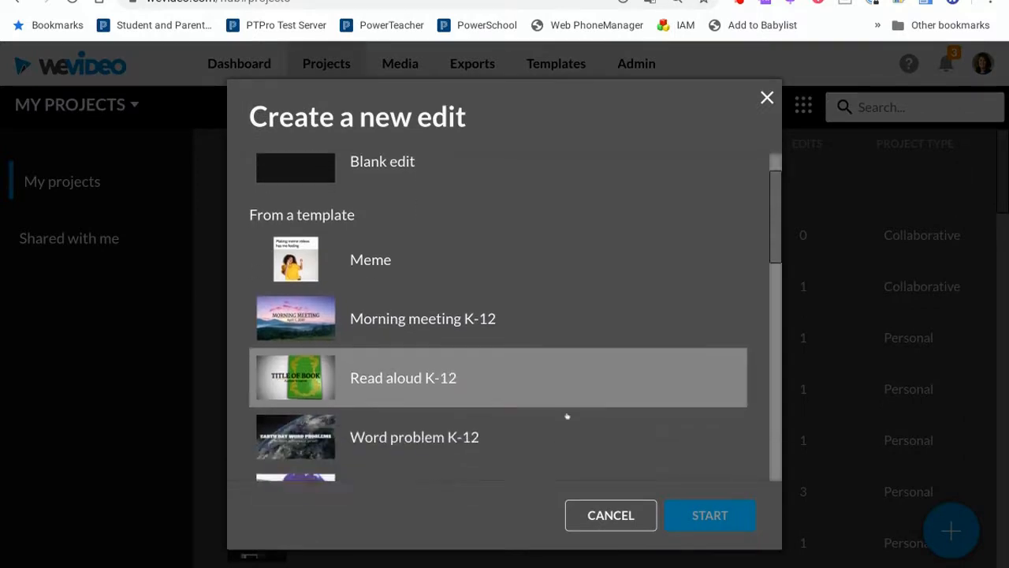
pyautogui.scroll(3, 498, 317)
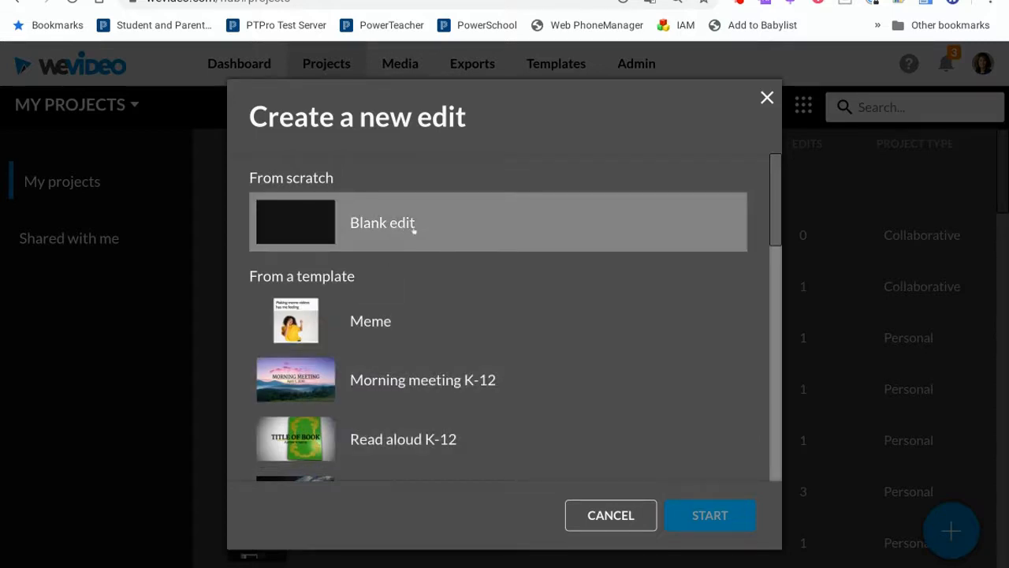
pyautogui.click(392, 225)
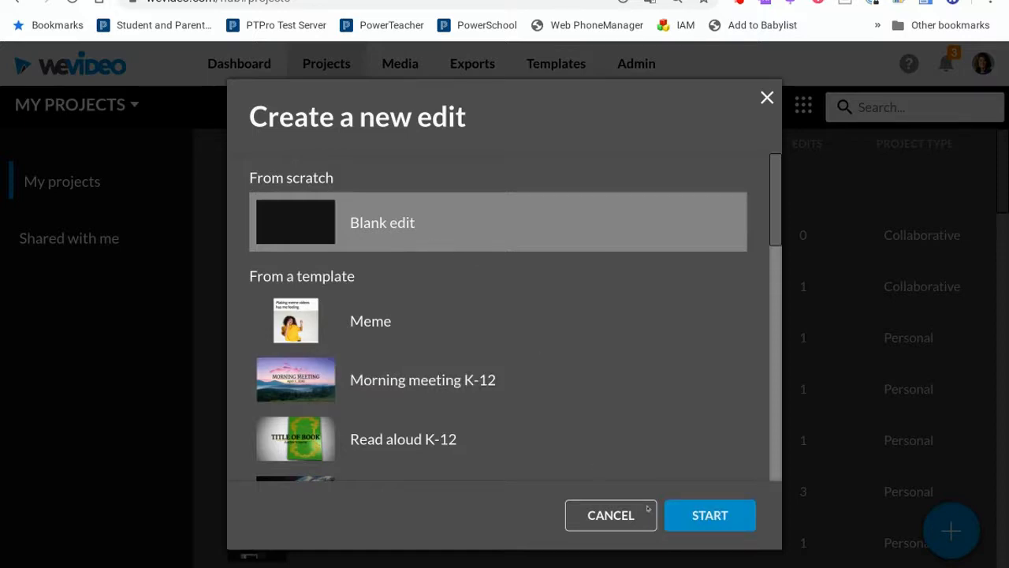
pyautogui.click(709, 516)
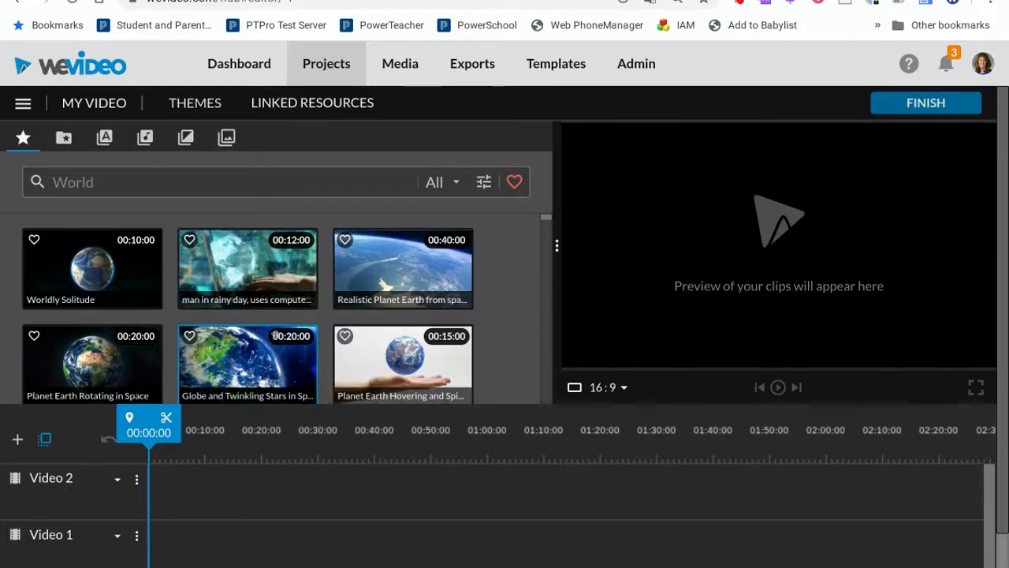
# - Show the My media library and look over the timeline's video and audio tracks with the time scale zoomed in
pyautogui.click(64, 137)
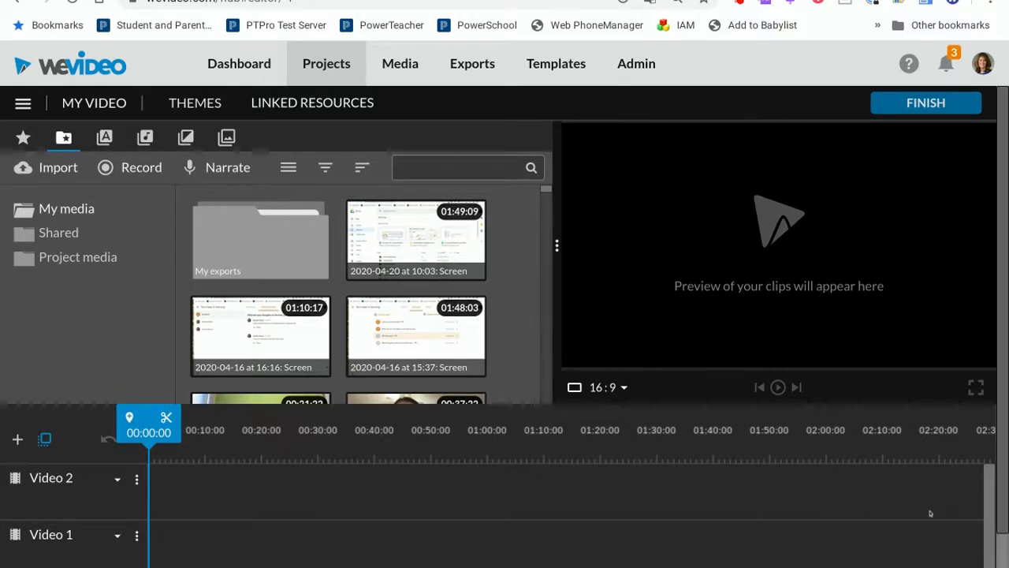
pyautogui.scroll(-1, 930, 513)
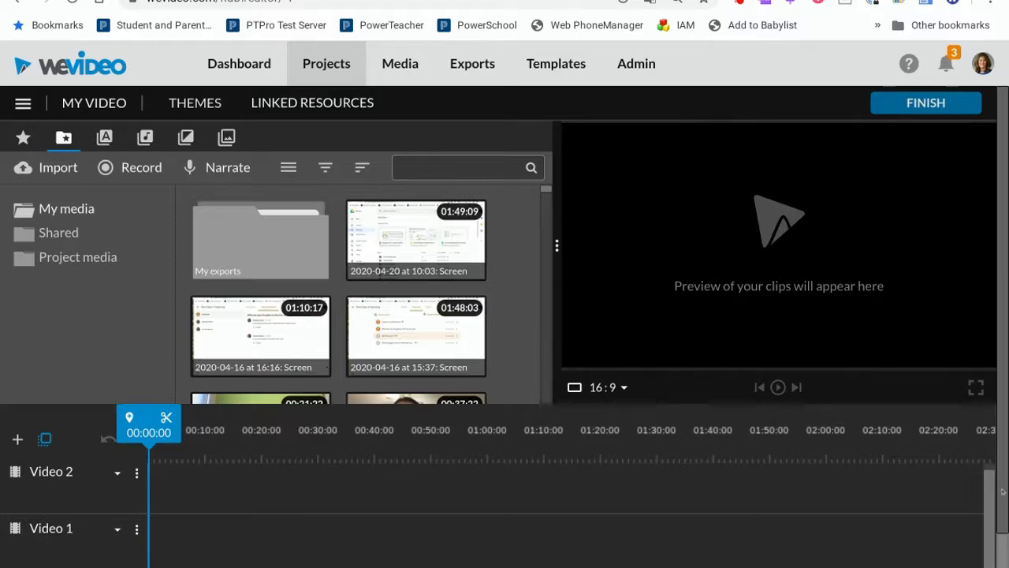
pyautogui.scroll(-1, 995, 490)
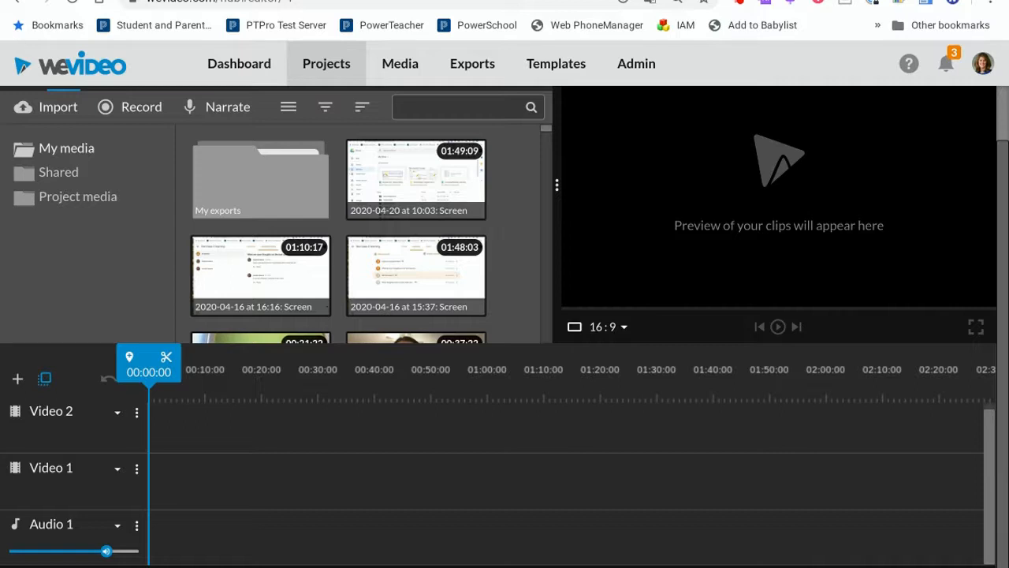
pyautogui.click(832, 565)
pyautogui.moveTo(833, 567); pyautogui.dragTo(877, 567)
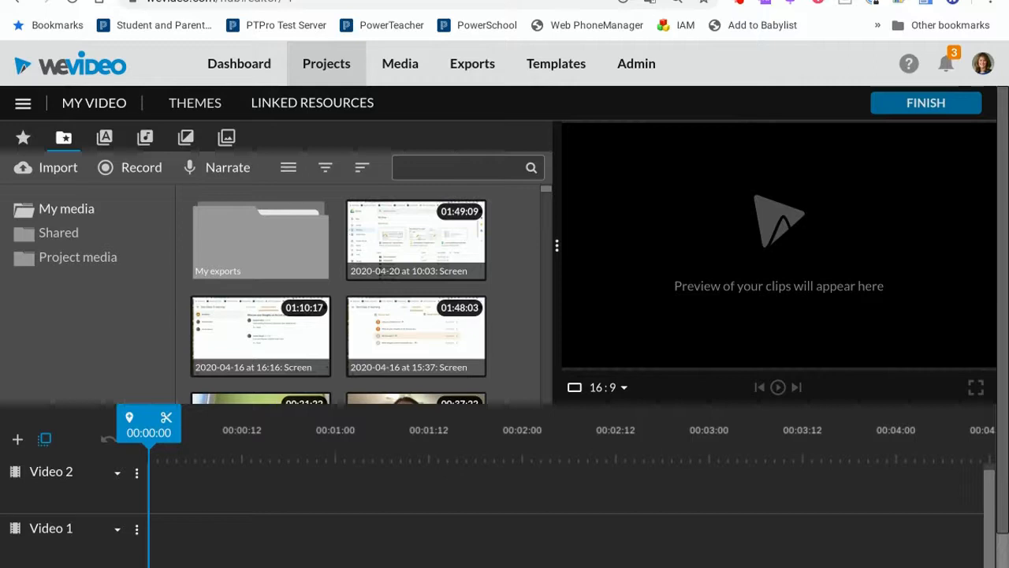
# - Try Storyboard mode with the 2020-04-20 at 10:03 and 2020-04-16 at 16:16 screen recordings ahead of the title, and return to Timeline mode
pyautogui.click(22, 103)
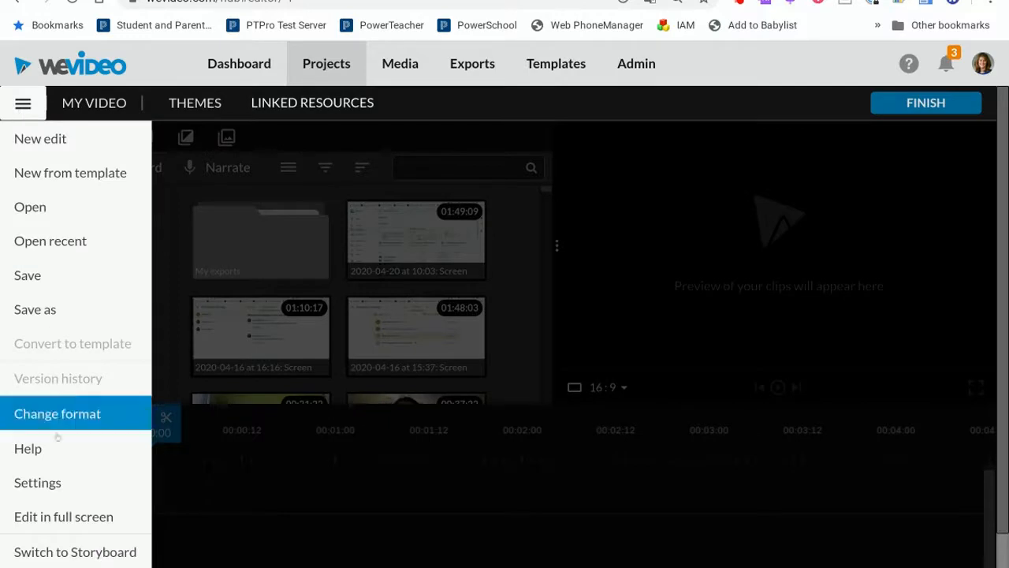
pyautogui.click(57, 551)
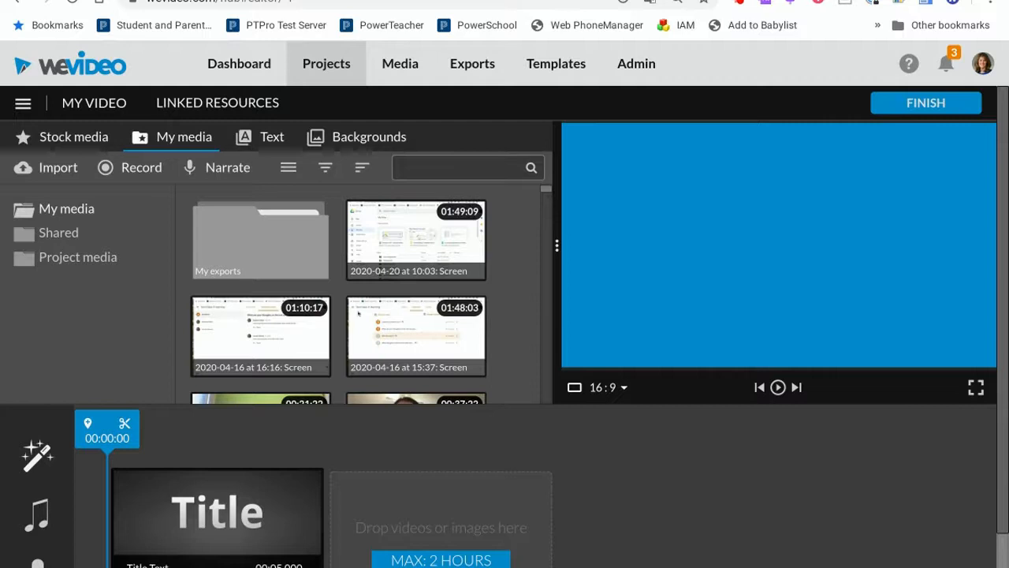
pyautogui.moveTo(382, 233); pyautogui.dragTo(426, 521)
pyautogui.click(631, 500)
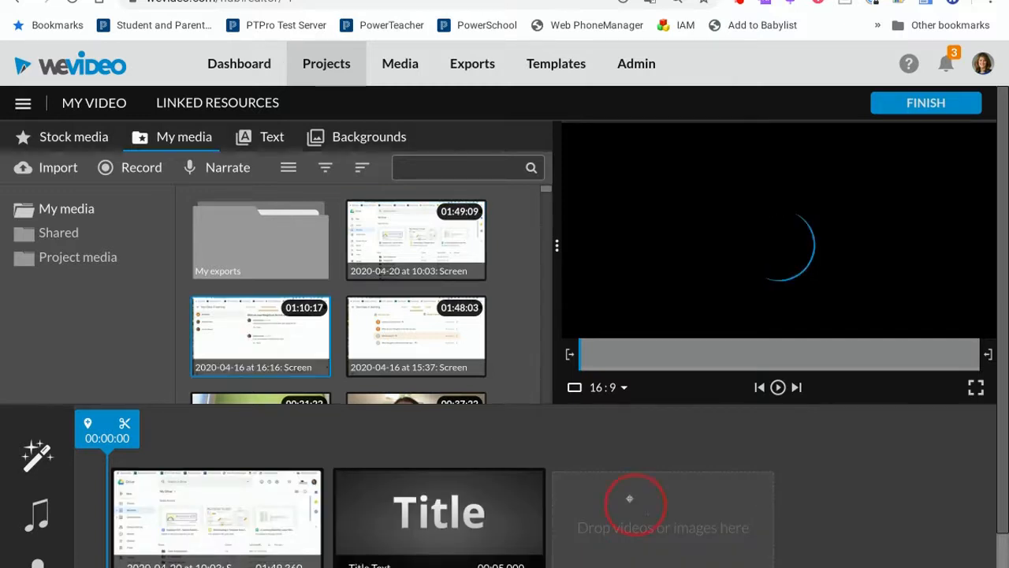
pyautogui.moveTo(665, 519); pyautogui.dragTo(673, 522)
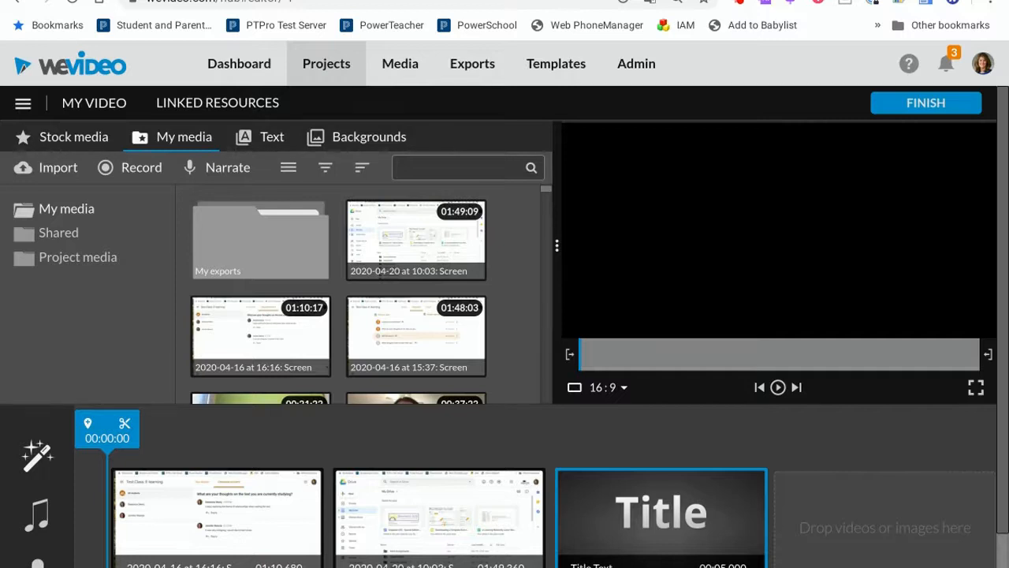
pyautogui.click(23, 102)
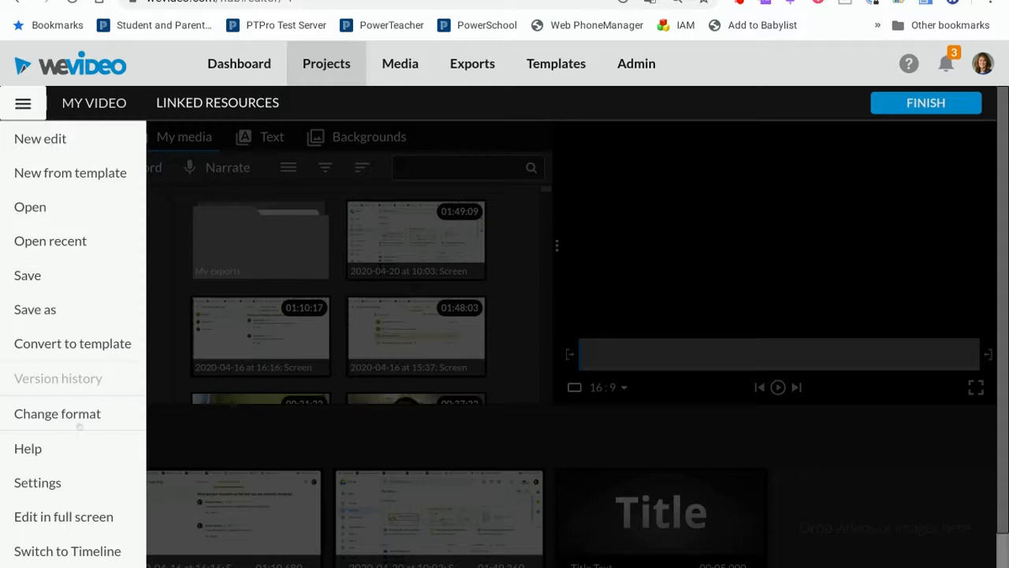
pyautogui.click(72, 552)
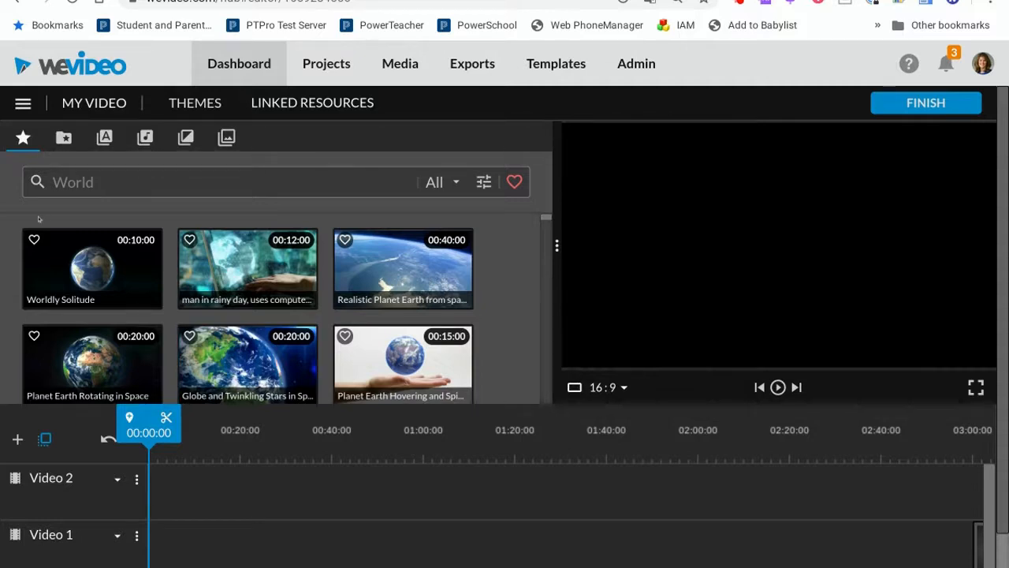
# - Start a media import from Google Drive and browse to the Pictures folder inside Wevideo Media
pyautogui.click(63, 140)
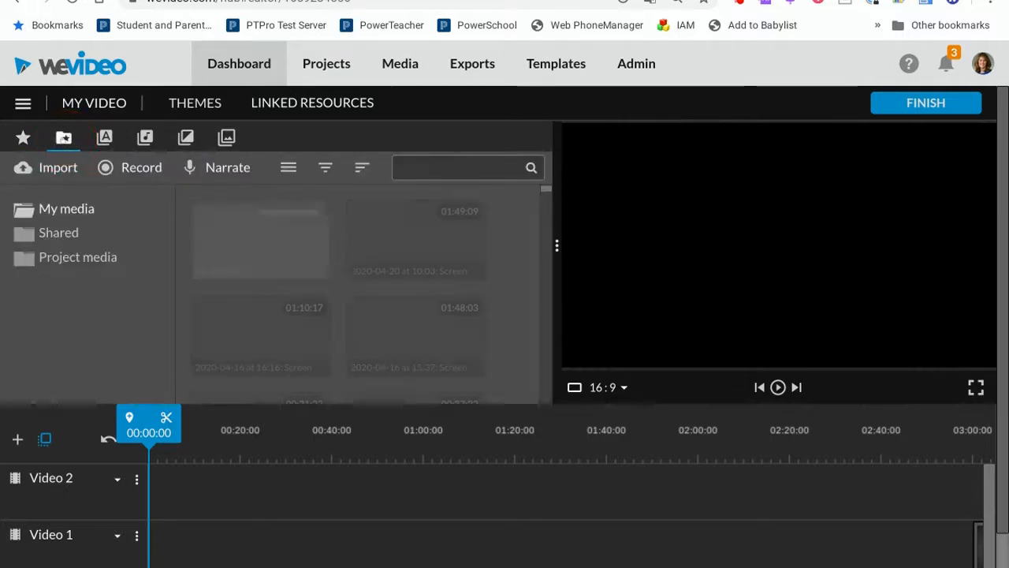
pyautogui.click(53, 169)
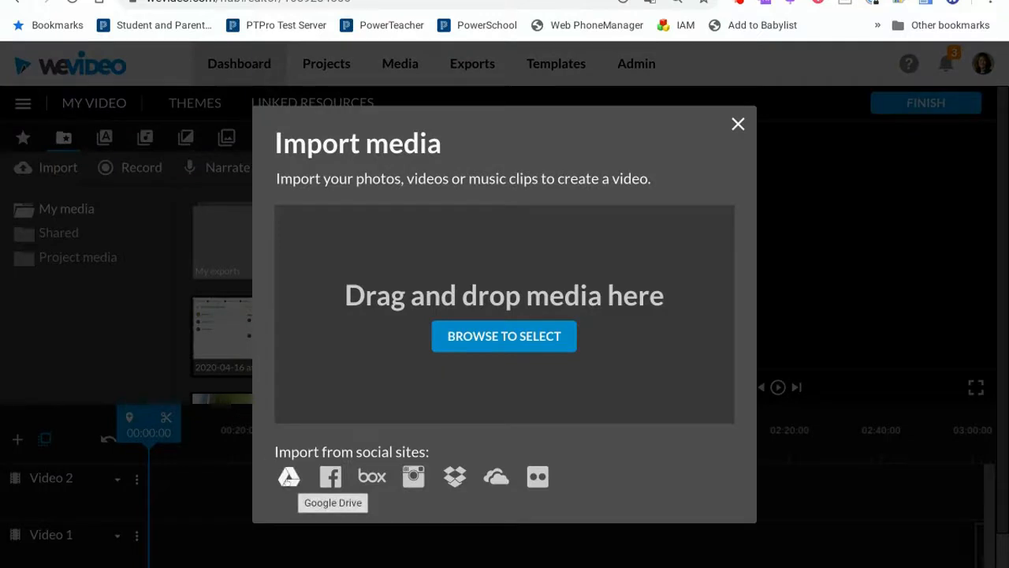
pyautogui.click(288, 476)
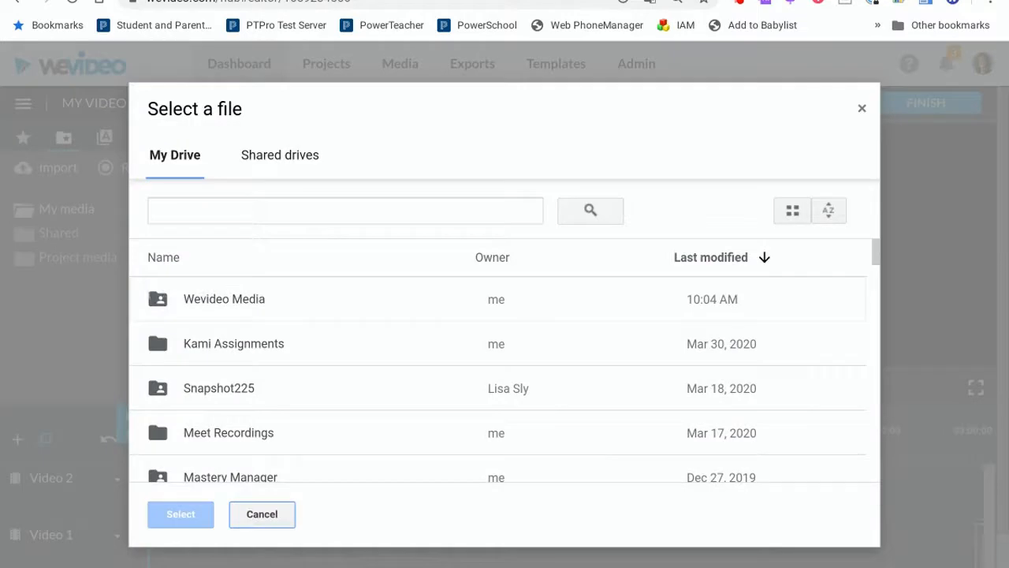
pyautogui.doubleClick(154, 300)
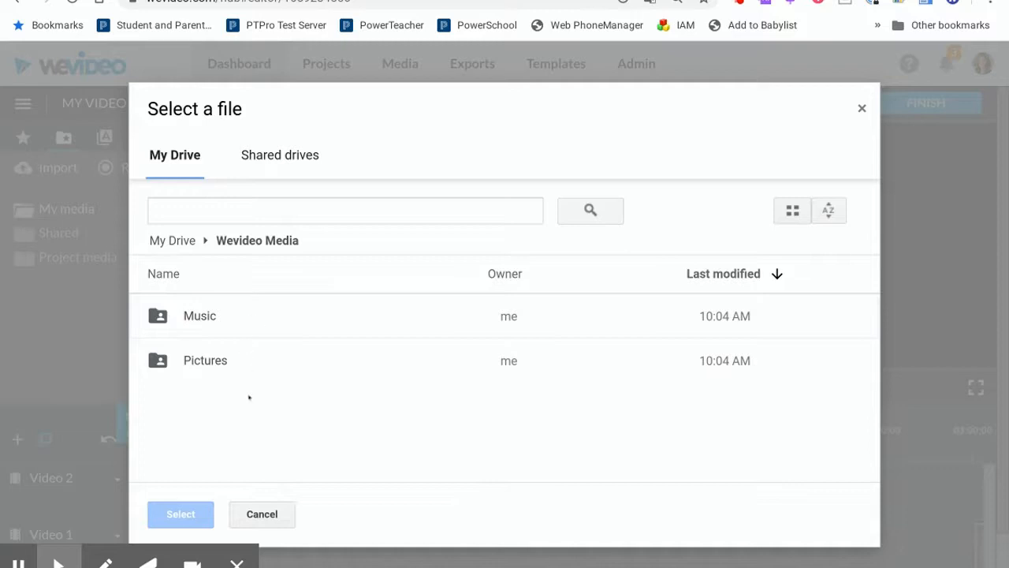
pyautogui.doubleClick(209, 360)
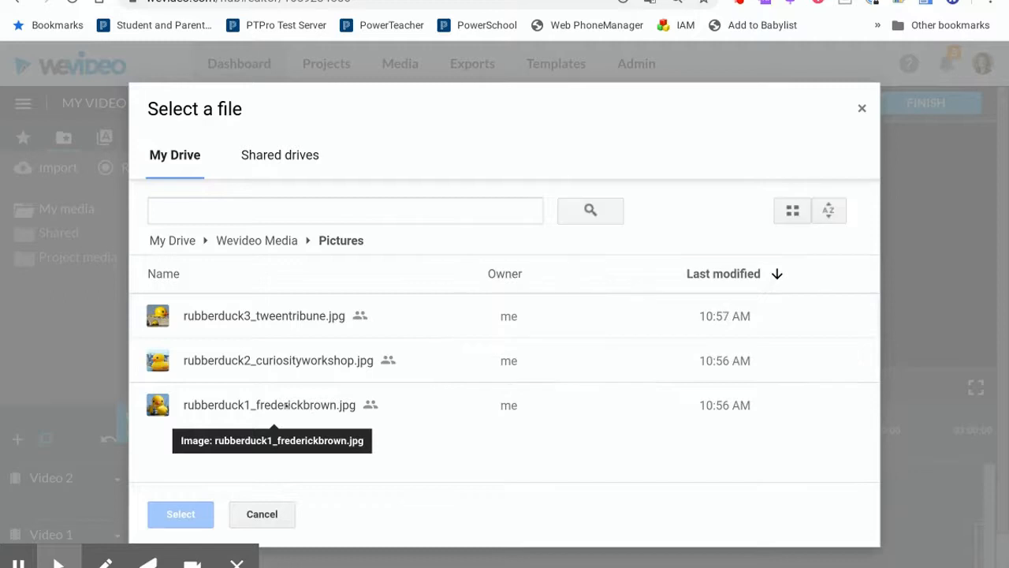
# - Import all three rubber duck pictures from the Pictures folder into My media
pyautogui.click(296, 319)
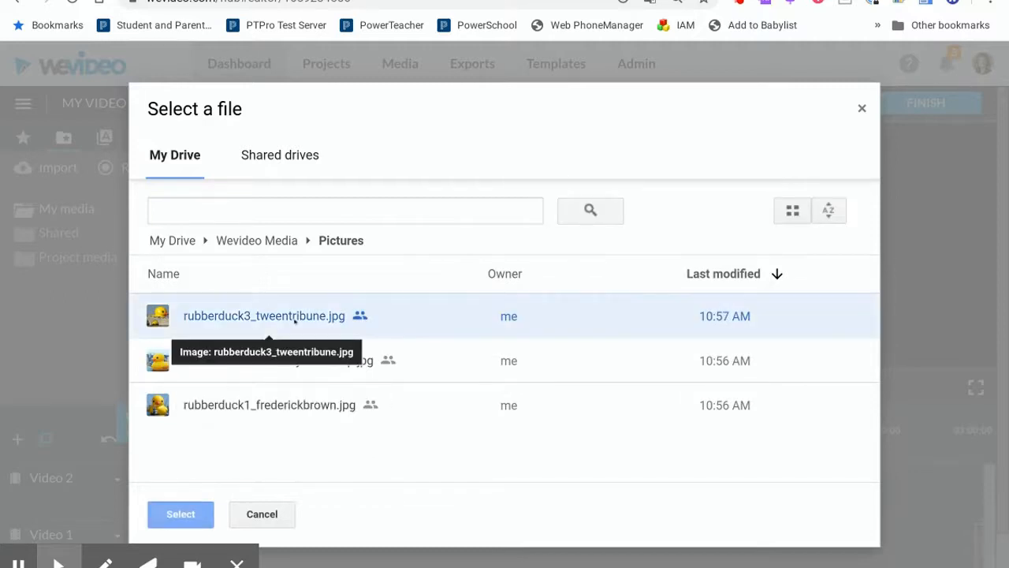
pyautogui.press('shift')
pyautogui.keyDown('shift'); pyautogui.click(269, 407); pyautogui.keyUp('shift')
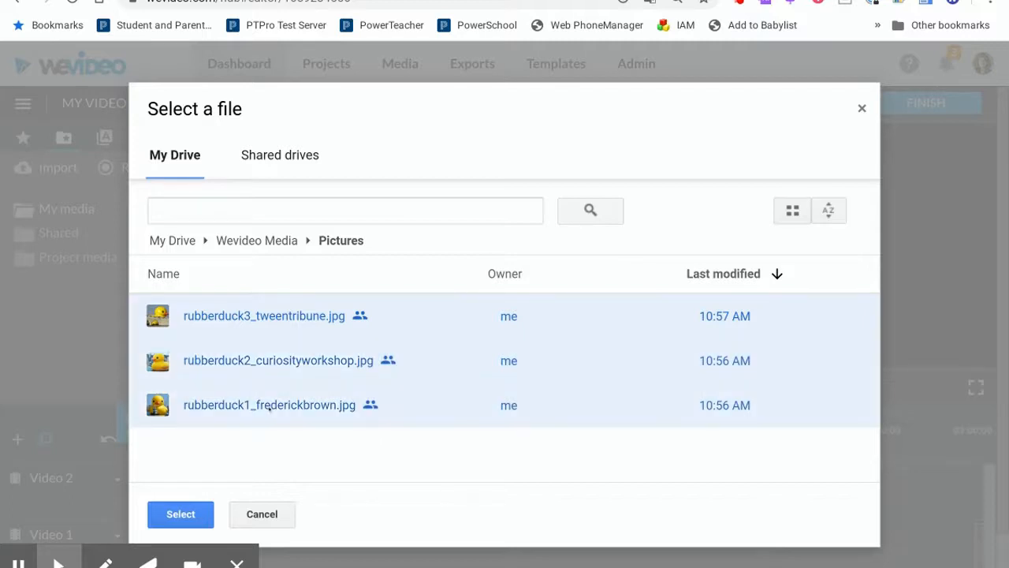
pyautogui.click(180, 514)
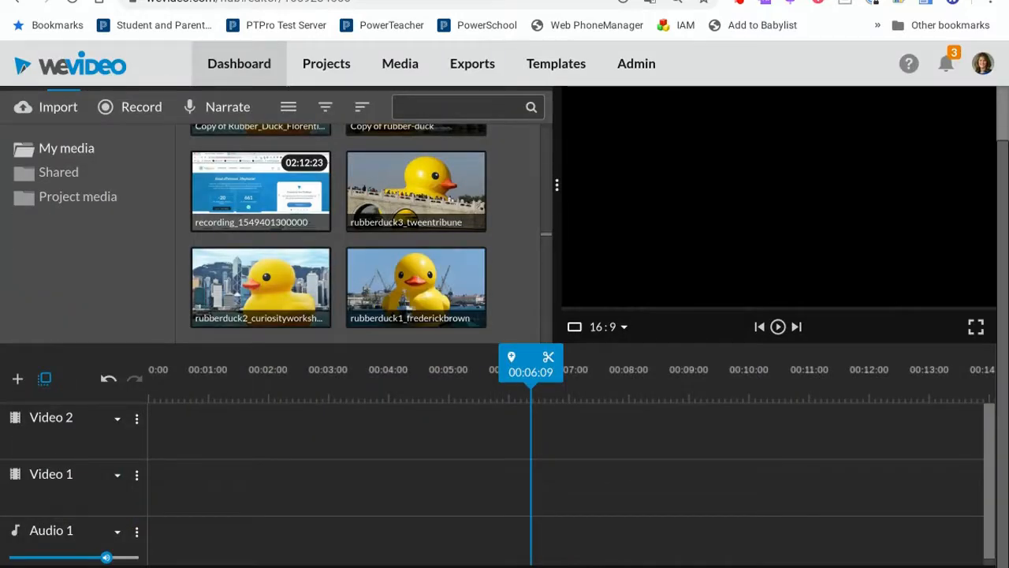
# - Place rubberduck3_tweentribune at the start of the Video 1 track and the rubberduck2 picture directly after it
pyautogui.moveTo(426, 193); pyautogui.dragTo(162, 489)
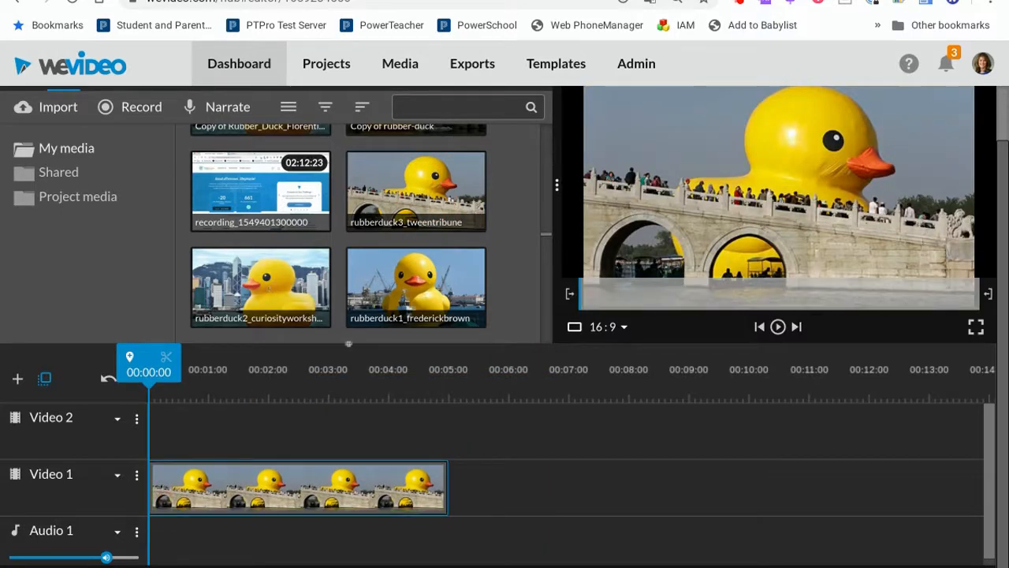
pyautogui.click(375, 369)
pyautogui.moveTo(481, 466); pyautogui.dragTo(481, 467)
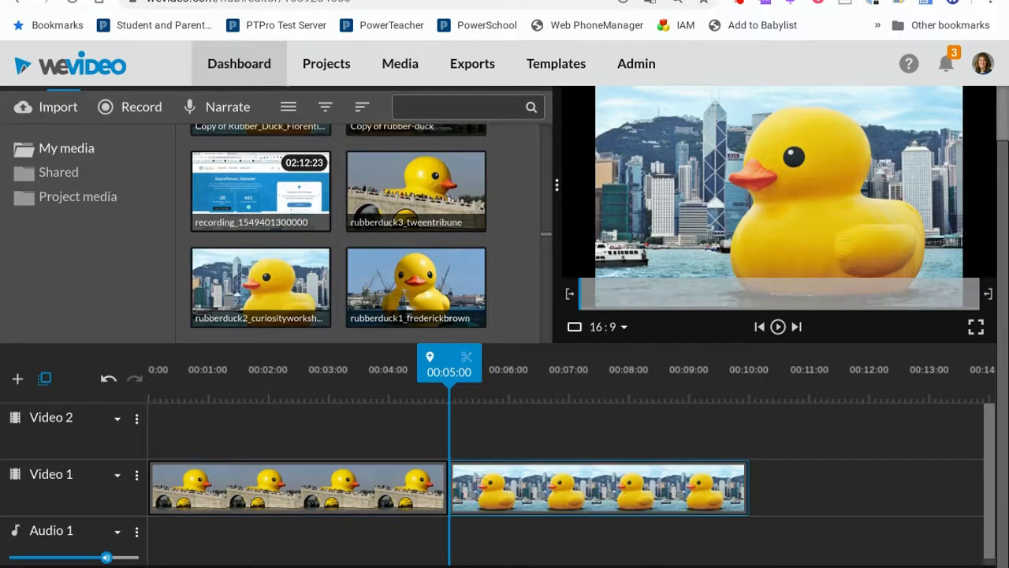
# - Shorten the rubberduck2 clip on Video 1 by trimming its end to about 00:08:21
pyautogui.click(478, 479)
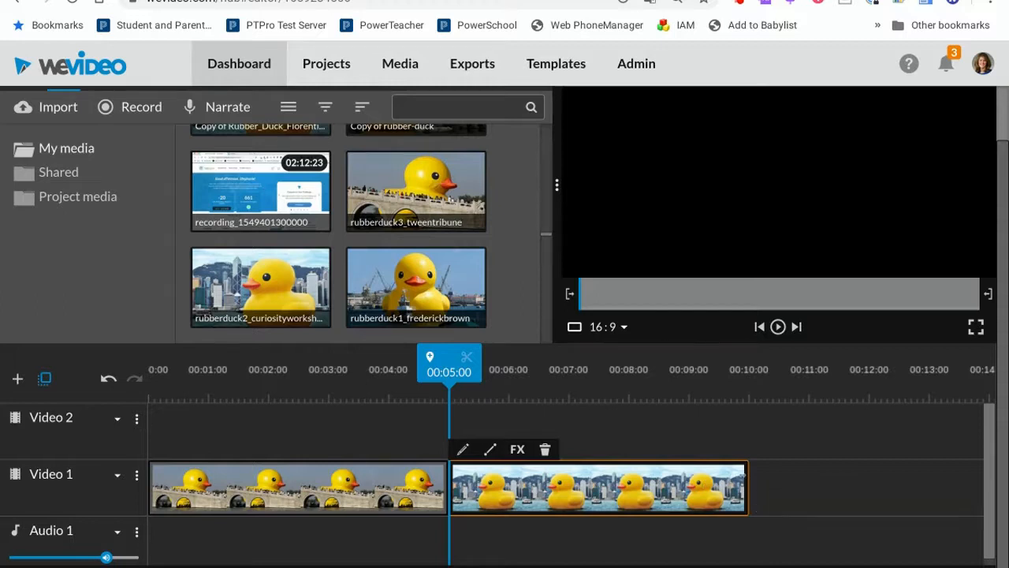
pyautogui.click(747, 481)
pyautogui.moveTo(749, 481); pyautogui.dragTo(677, 480)
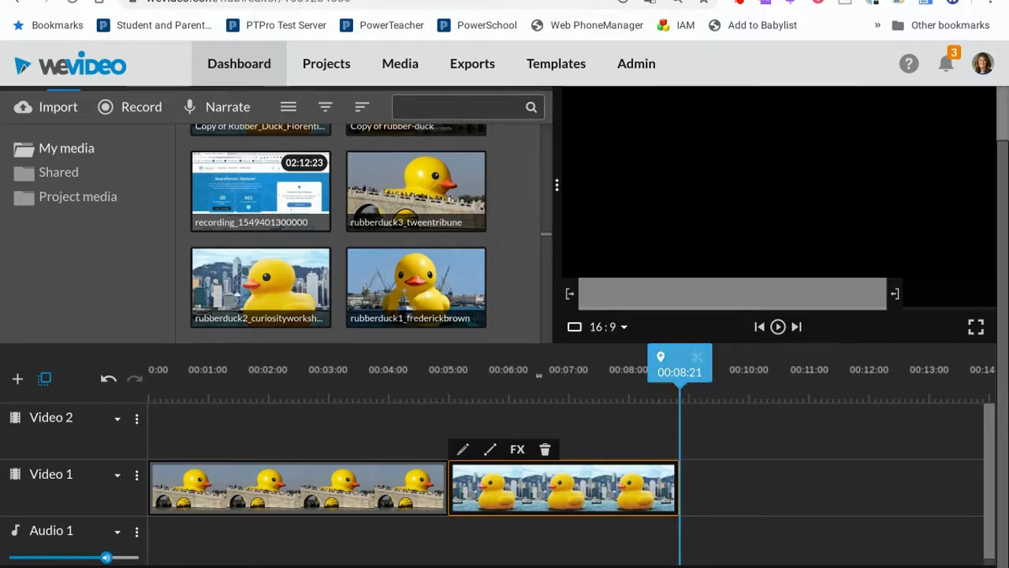
# - Split the rubberduck3_tweentribune clip on Video 1 at 00:01:17
pyautogui.click(447, 383)
pyautogui.moveTo(447, 387); pyautogui.dragTo(253, 388)
pyautogui.click(253, 387)
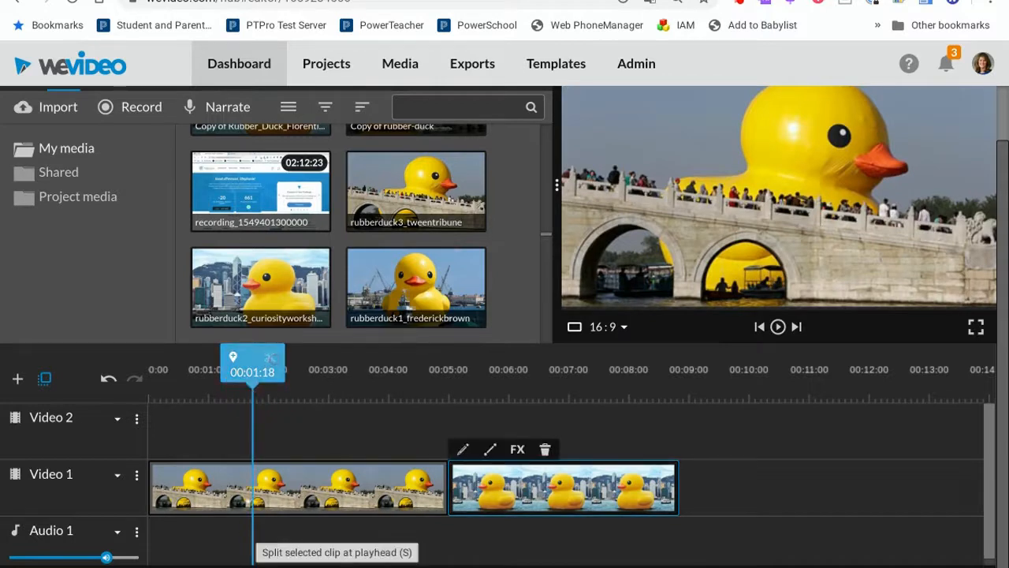
pyautogui.click(250, 388)
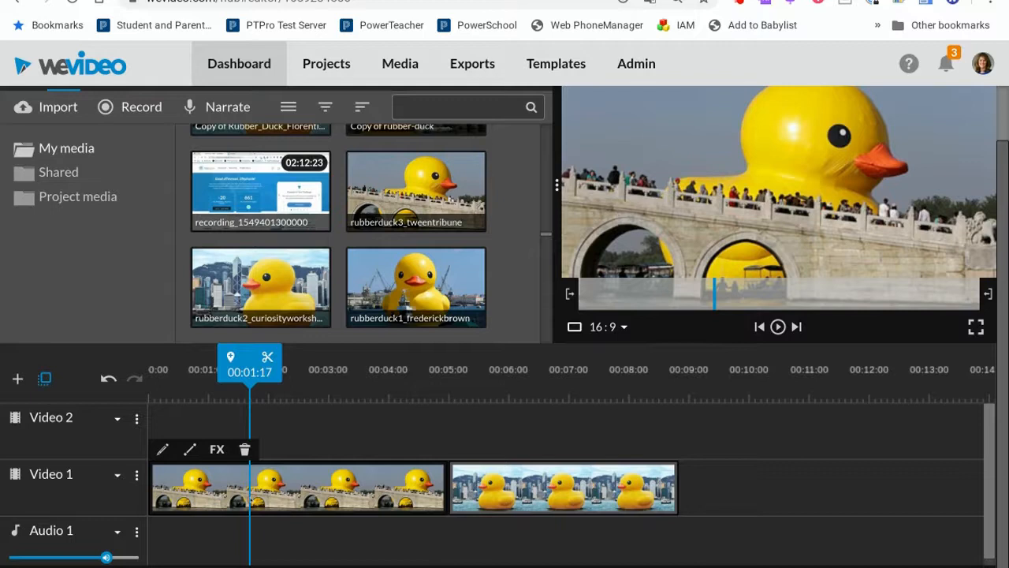
pyautogui.click(250, 478)
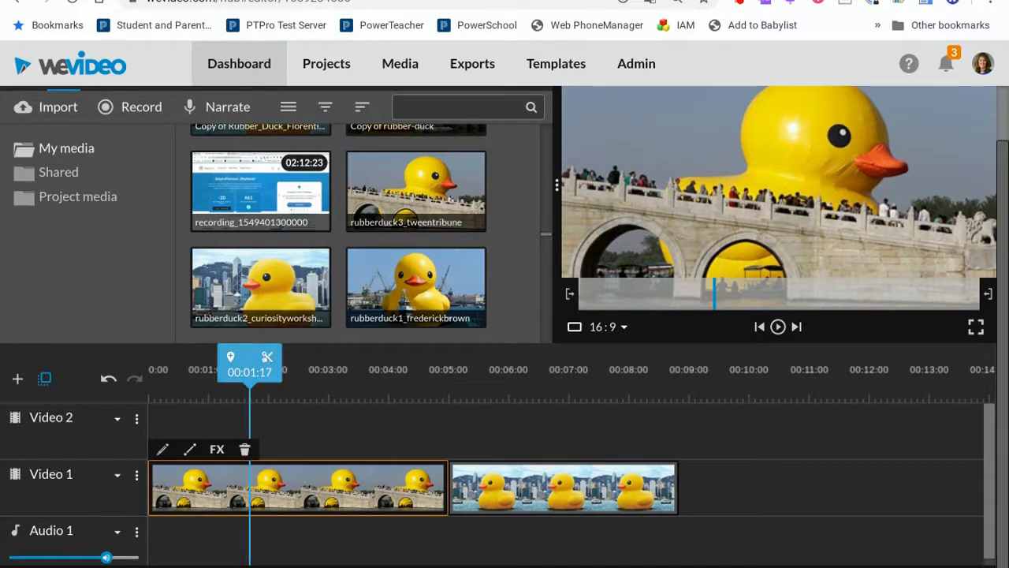
pyautogui.click(267, 356)
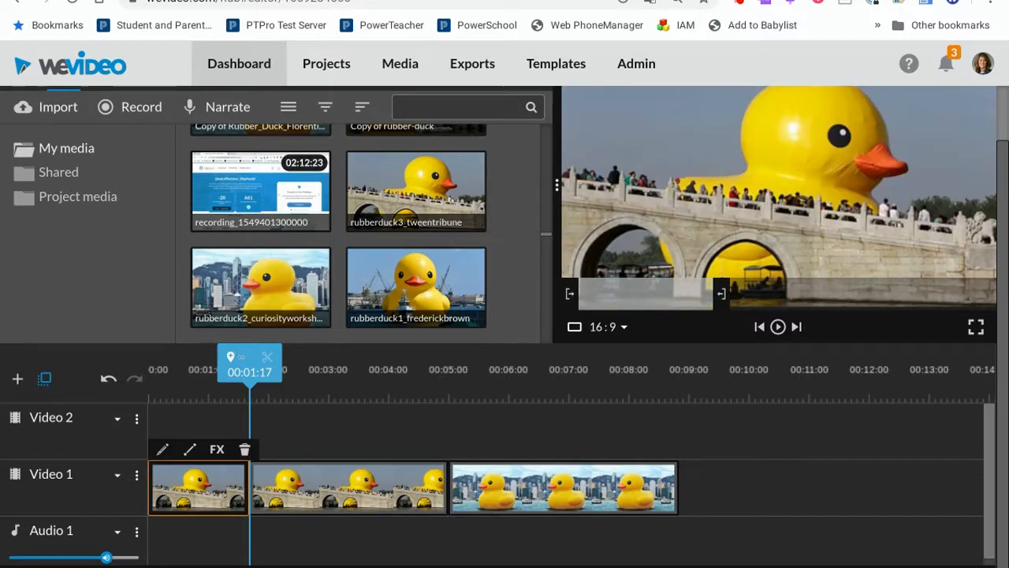
# - Split the second rubberduck3_tweentribune piece at 00:02:06 and delete the short segment between the two cuts
pyautogui.moveTo(252, 365); pyautogui.dragTo(300, 363)
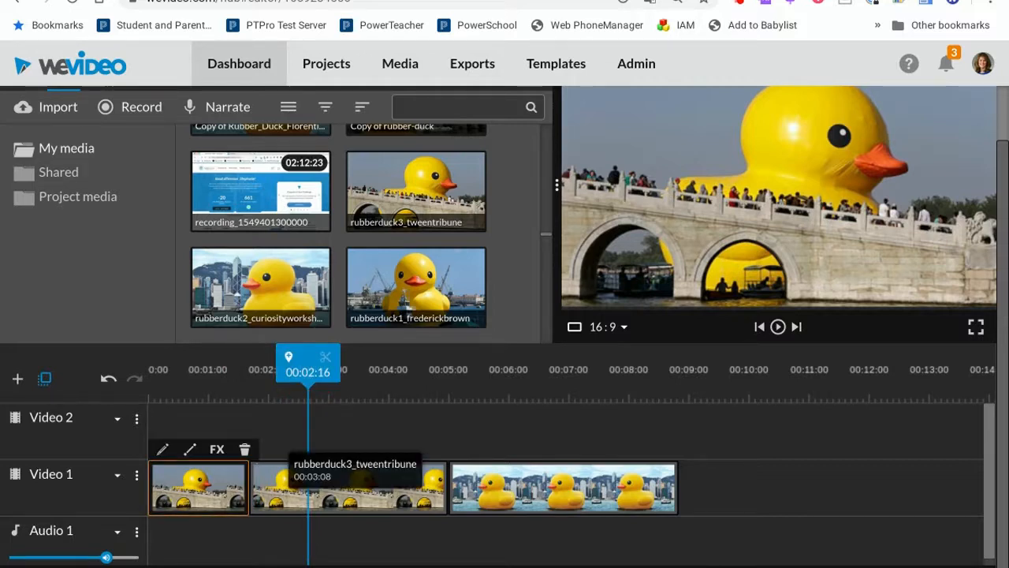
pyautogui.click(283, 482)
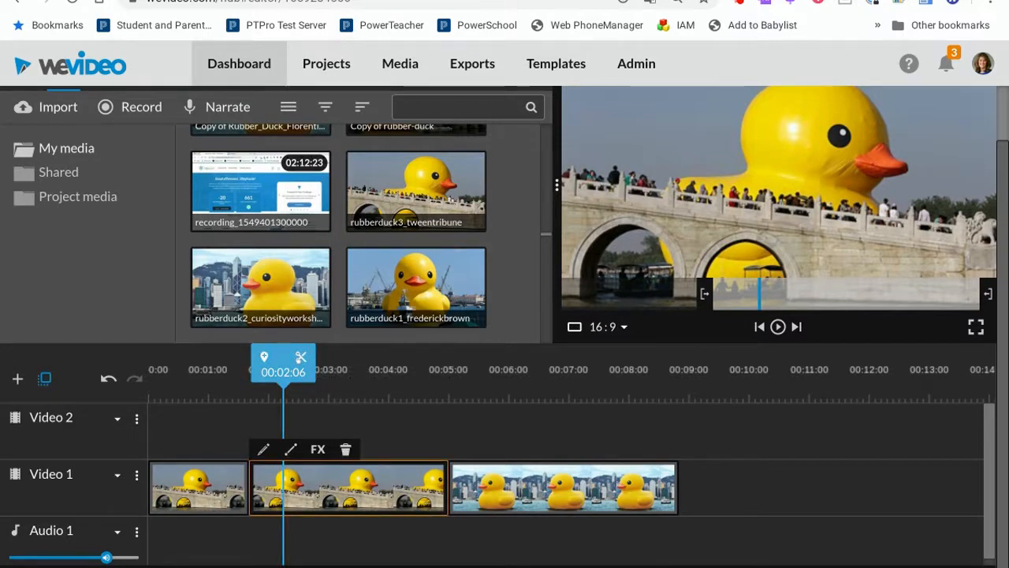
pyautogui.press('s')
pyautogui.click(264, 483)
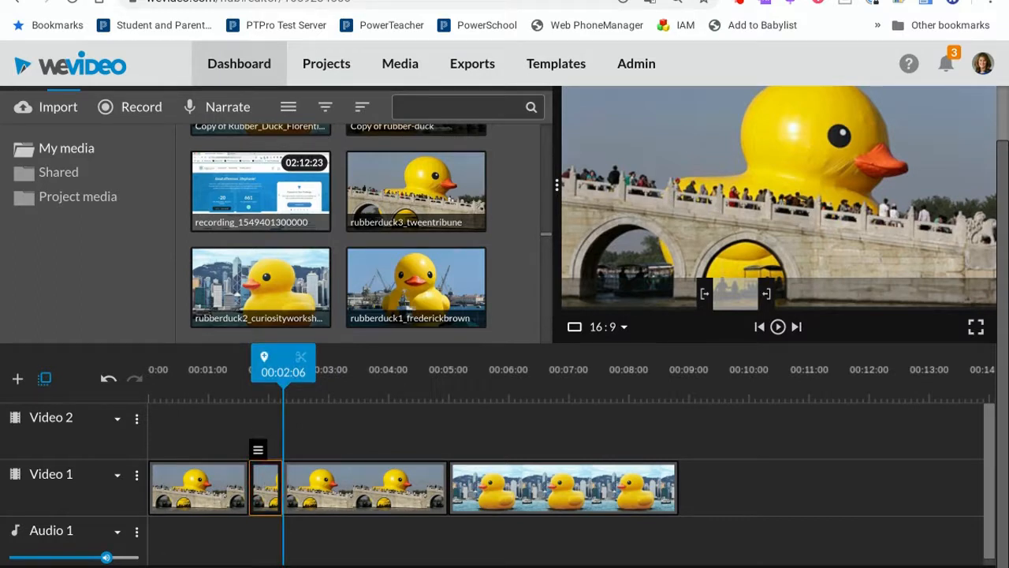
pyautogui.press('Delete')
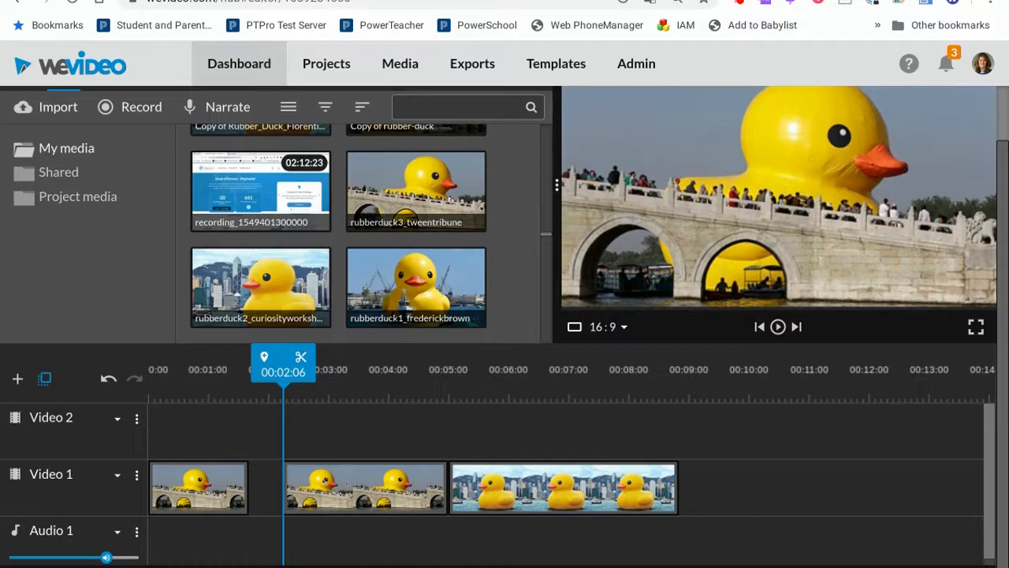
# - Move the second rubberduck3_tweentribune piece on Video 1 back so it directly follows the first piece
pyautogui.click(313, 483)
pyautogui.moveTo(268, 480); pyautogui.dragTo(314, 467)
pyautogui.moveTo(462, 500); pyautogui.dragTo(423, 485)
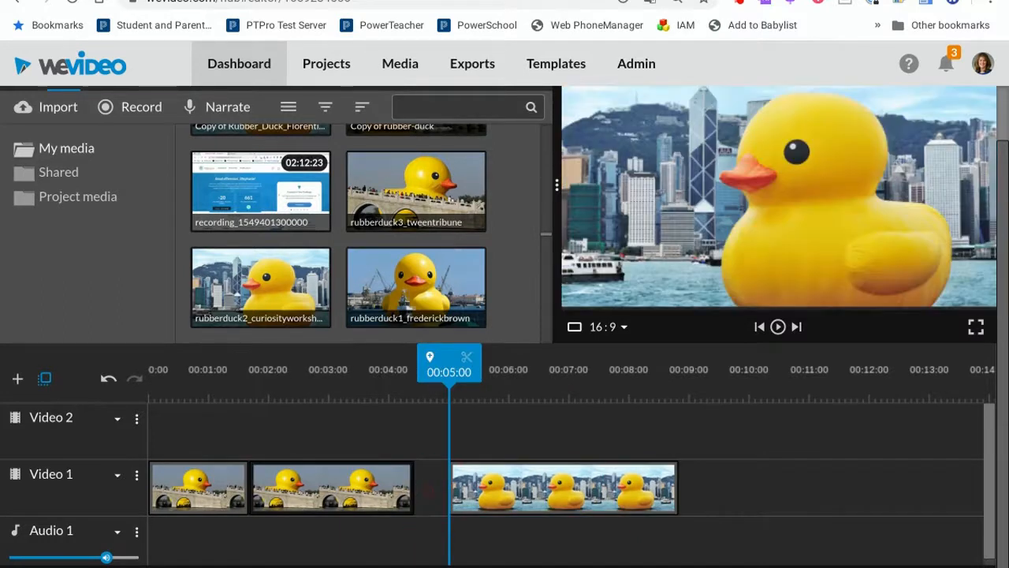
pyautogui.click(347, 488)
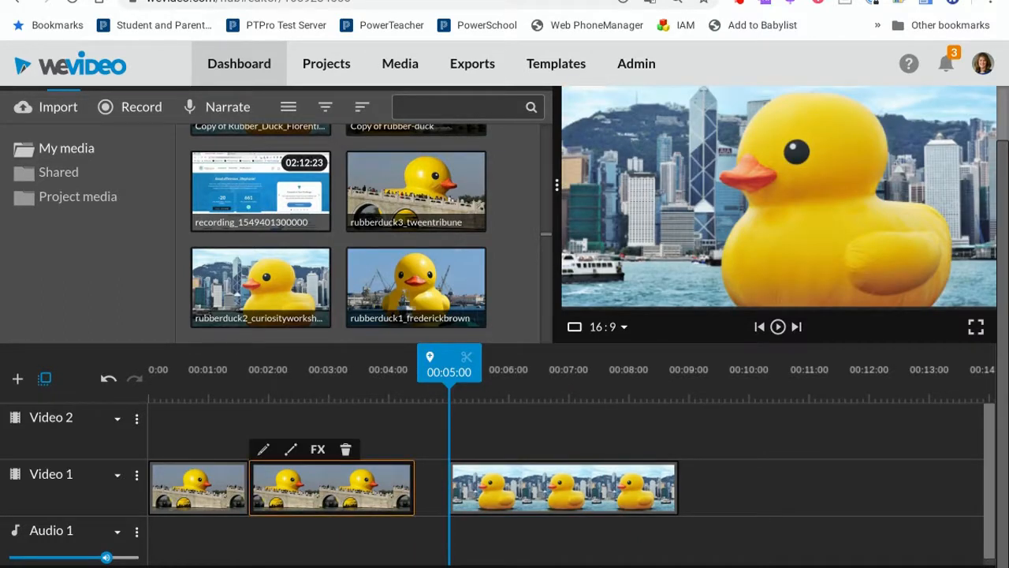
# - Record a voiceover narration starting at 00:05:00 and raise the Voiceover 1 track volume to the maximum
pyautogui.click(225, 109)
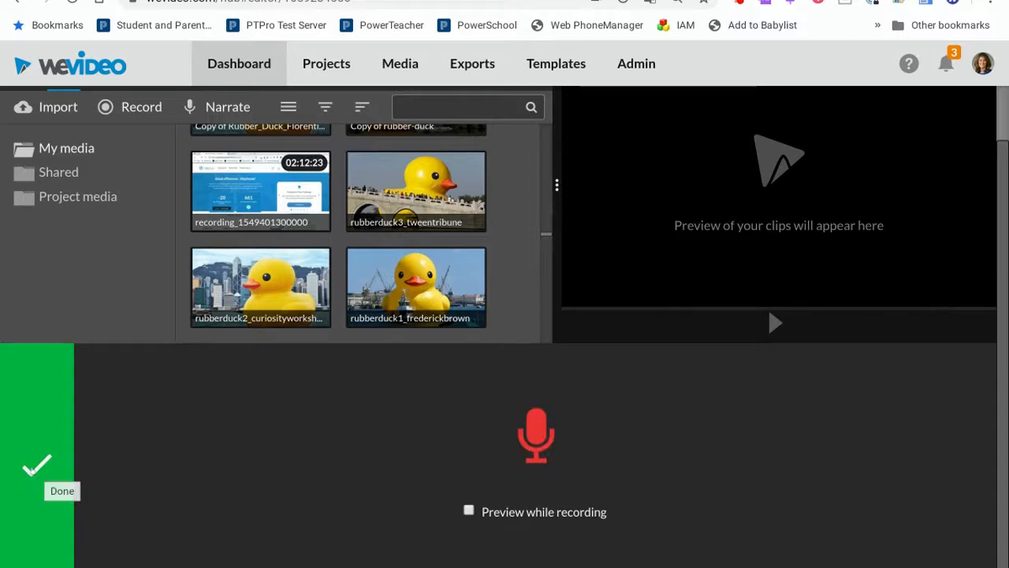
pyautogui.click(35, 468)
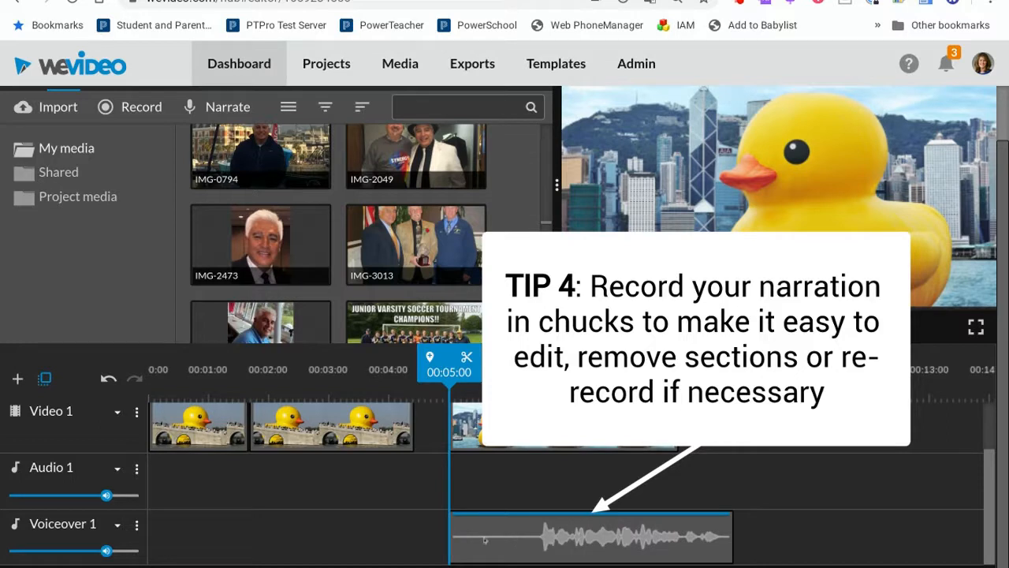
pyautogui.click(514, 537)
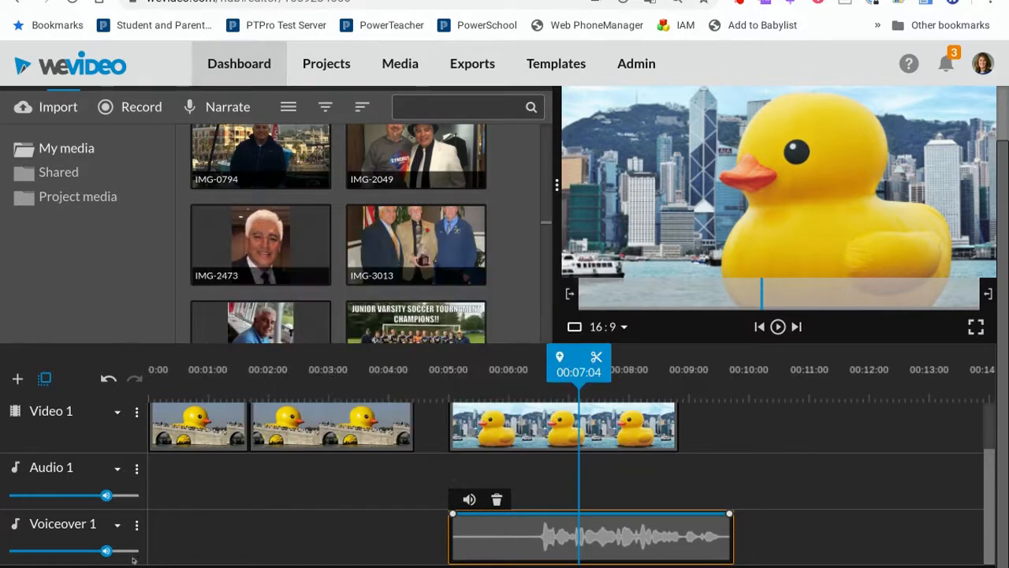
pyautogui.moveTo(106, 551)
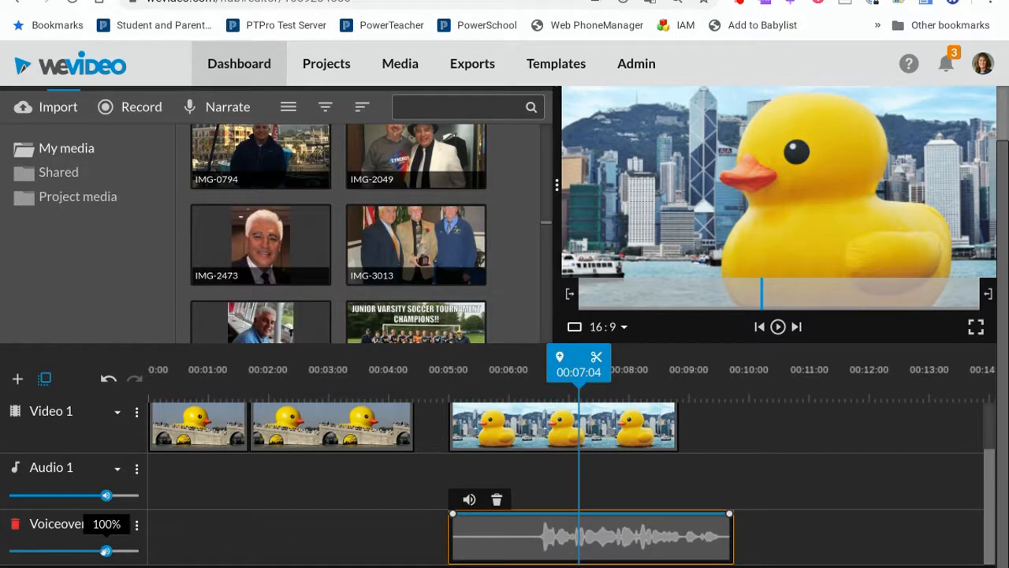
pyautogui.moveTo(107, 550); pyautogui.dragTo(134, 550)
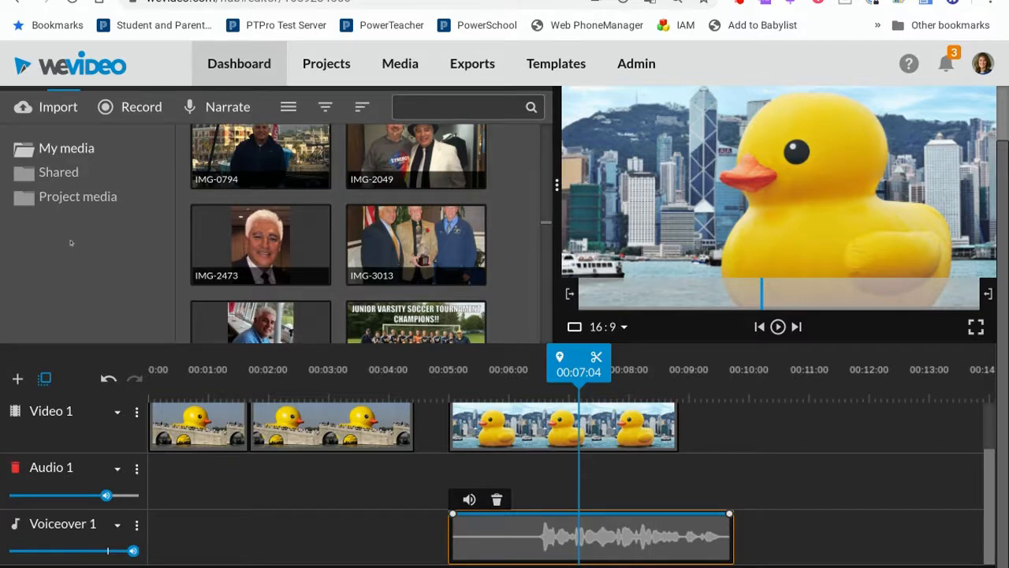
# - Add the Whisper - Title motion title at the start of the Video 2 track
pyautogui.scroll(2, 70, 243)
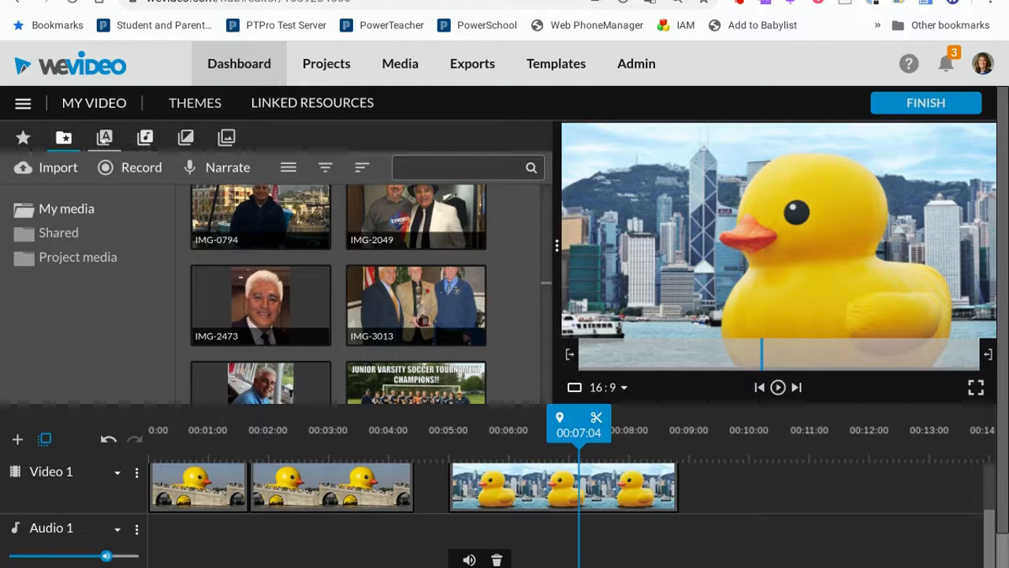
pyautogui.click(105, 137)
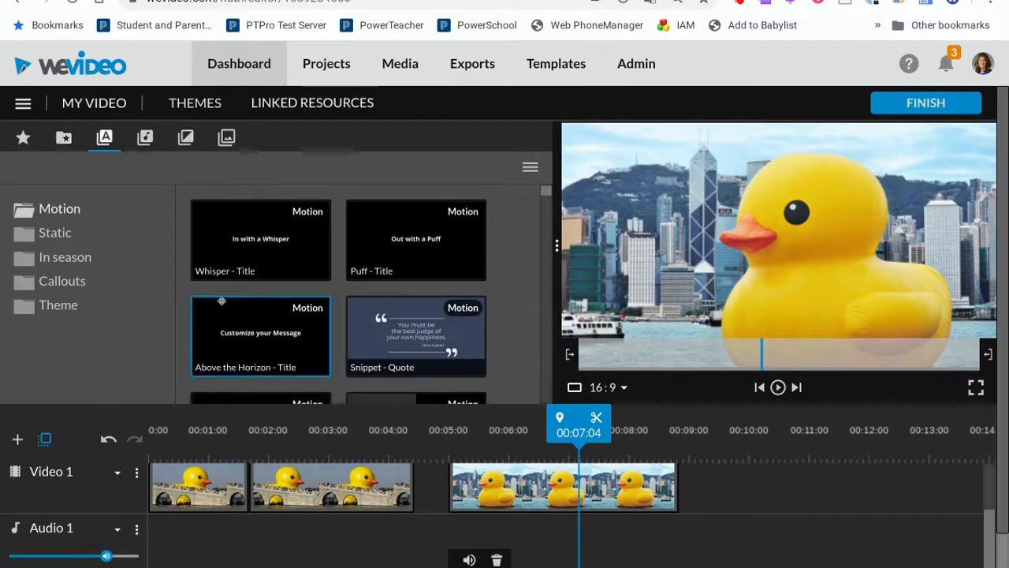
pyautogui.scroll(1, 293, 520)
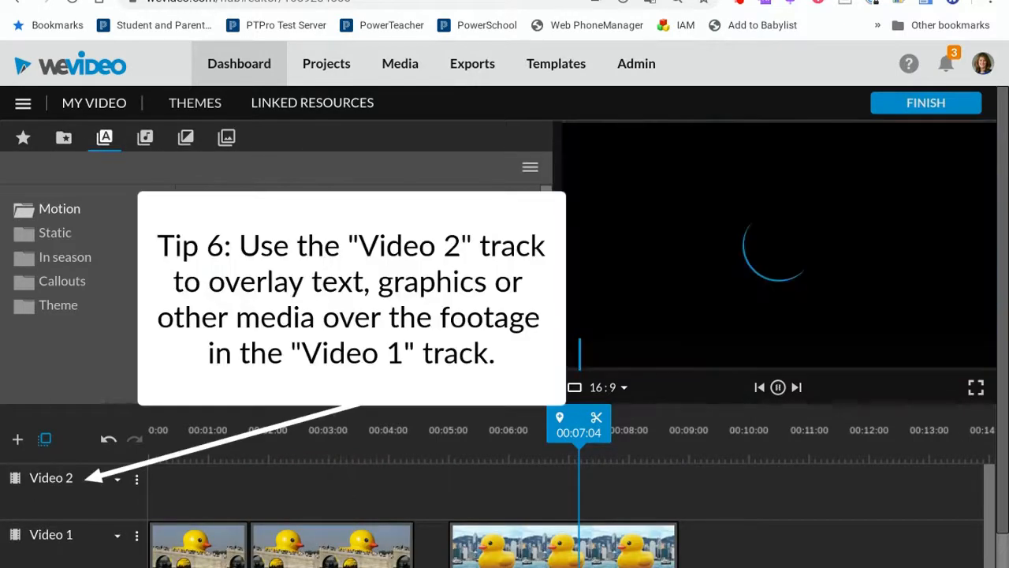
pyautogui.moveTo(190, 458); pyautogui.dragTo(133, 500)
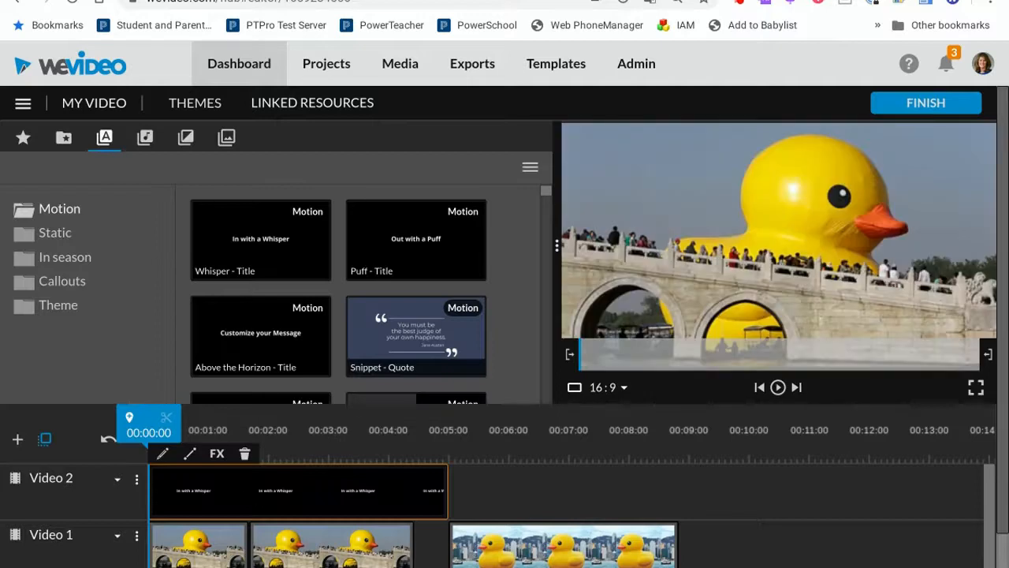
# - Change the text of the Whisper title on Video 2 to "Duck Tales" and save the changes
pyautogui.doubleClick(248, 493)
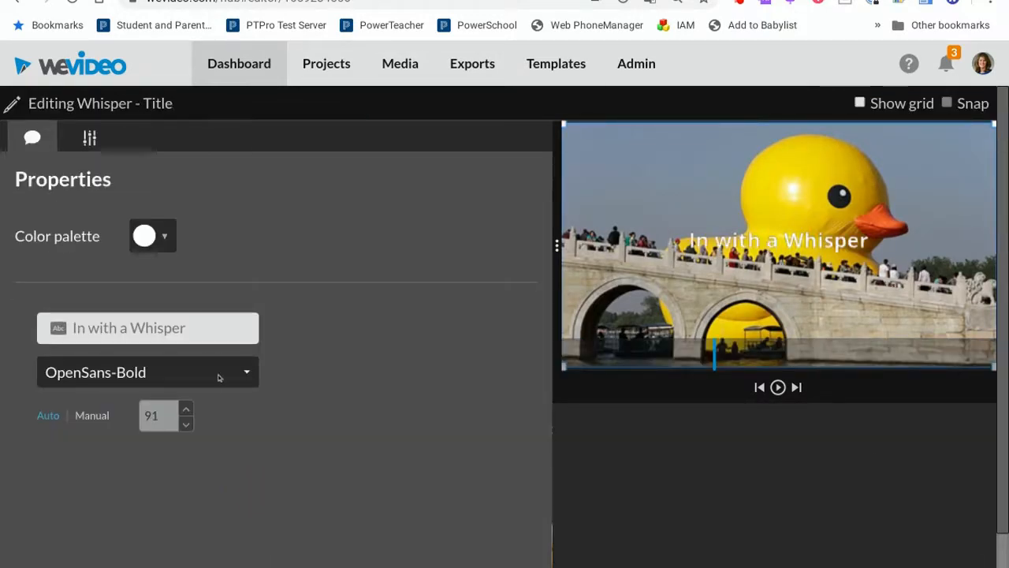
pyautogui.click(192, 321)
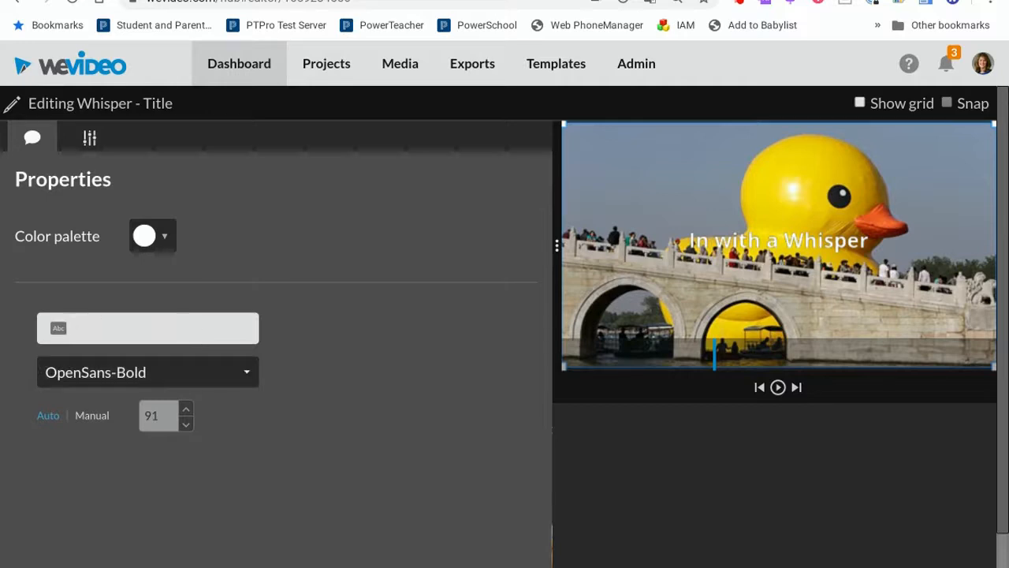
pyautogui.write('Duck TAles')
pyautogui.press('BackSpace')
pyautogui.press('BackSpace')
pyautogui.press('BackSpace')
pyautogui.press('BackSpace')
pyautogui.write('ales')
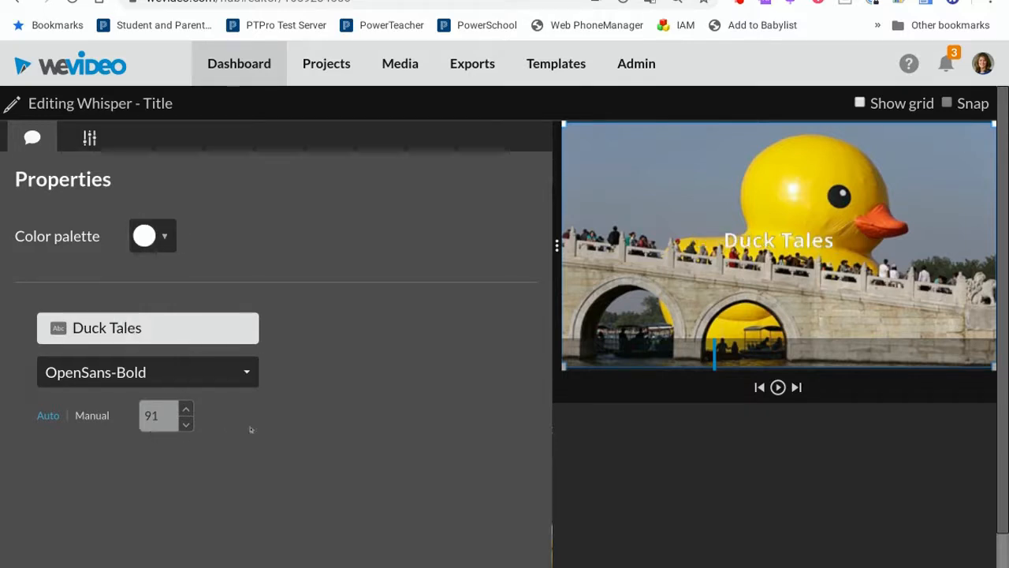
pyautogui.scroll(-1, 370, 470)
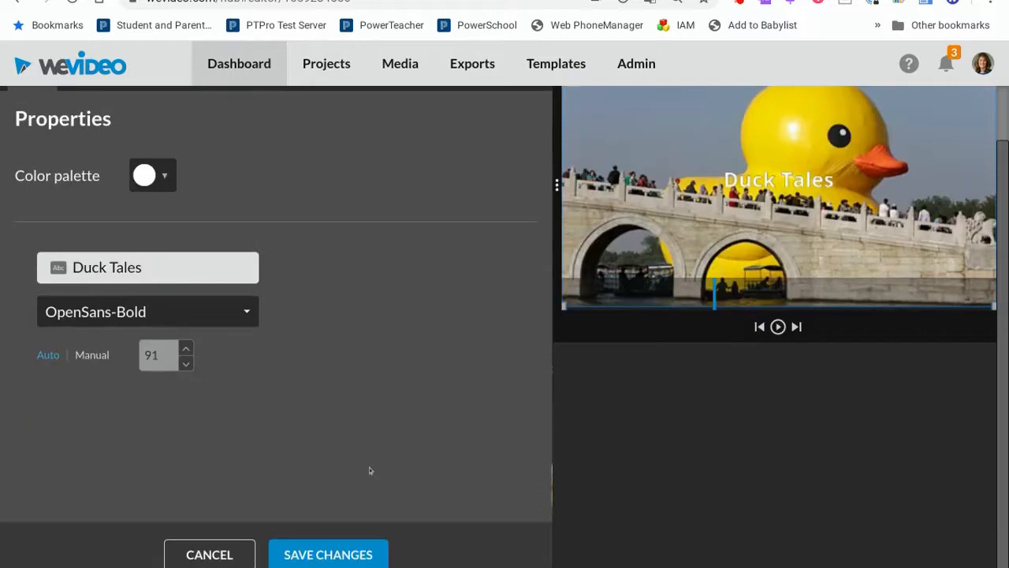
pyautogui.click(338, 556)
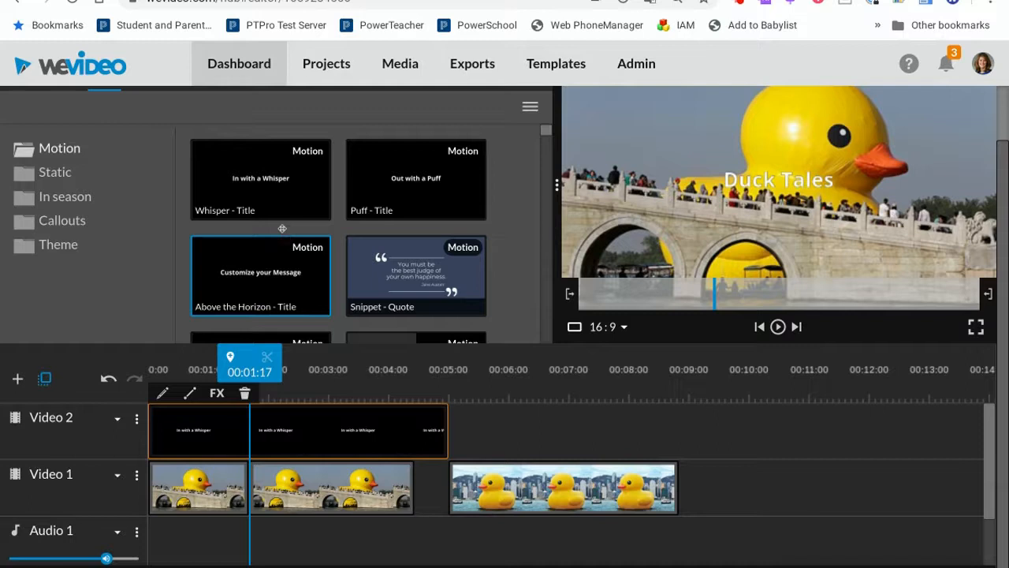
# - Place the free music track Corporate - Benzosonix at the start of the Audio 1 track
pyautogui.scroll(1, 282, 228)
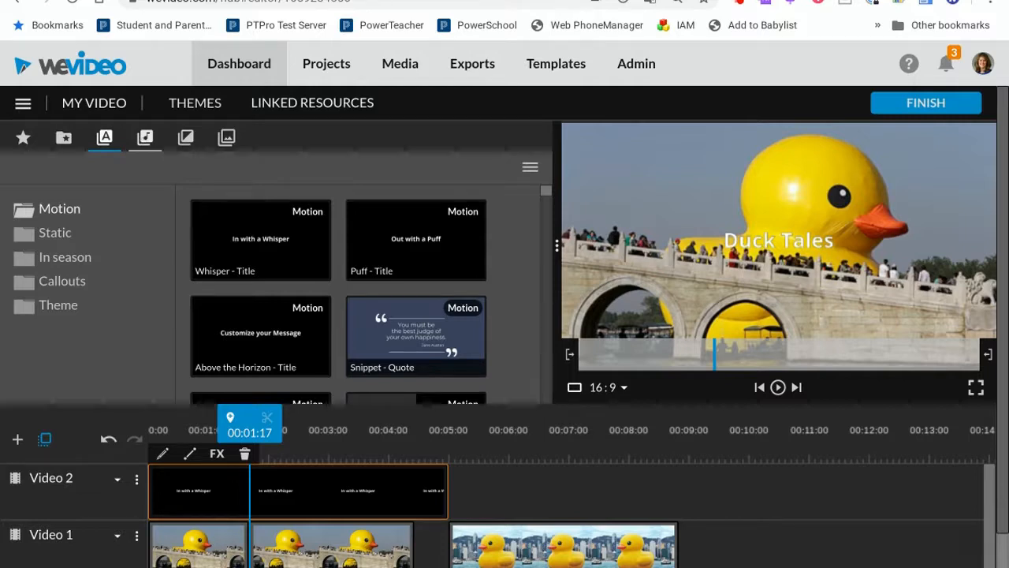
pyautogui.click(145, 137)
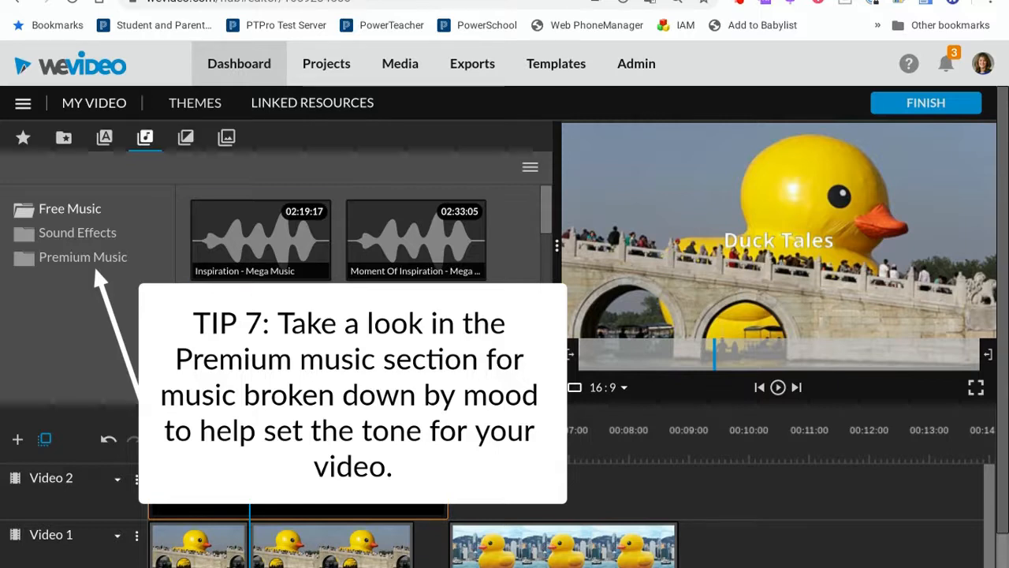
pyautogui.scroll(-5, 266, 257)
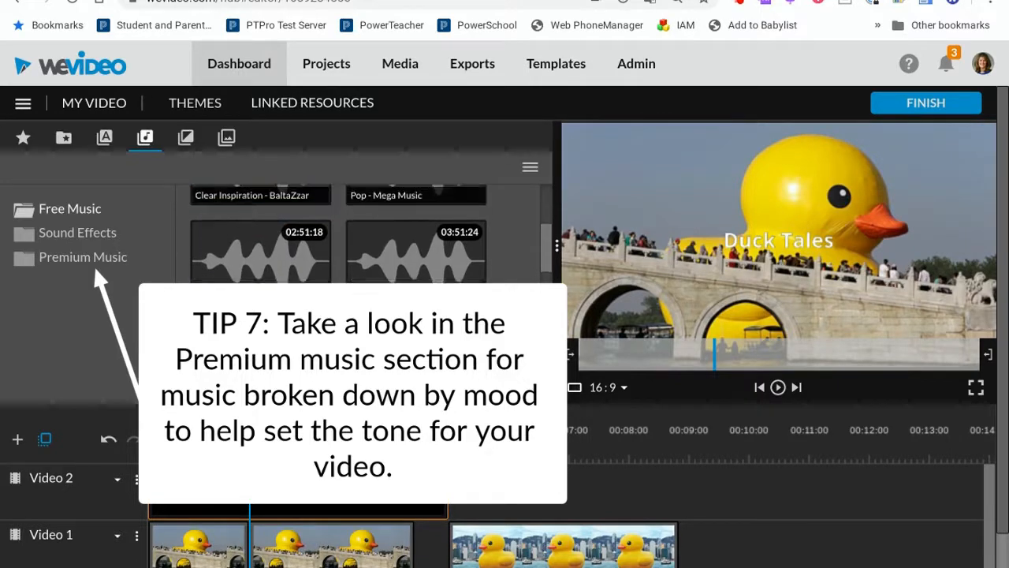
pyautogui.moveTo(266, 258)
pyautogui.mouseDown()
pyautogui.moveTo(260, 251)
pyautogui.moveTo(269, 529)
pyautogui.moveTo(244, 556)
pyautogui.moveTo(171, 562)
pyautogui.mouseUp()
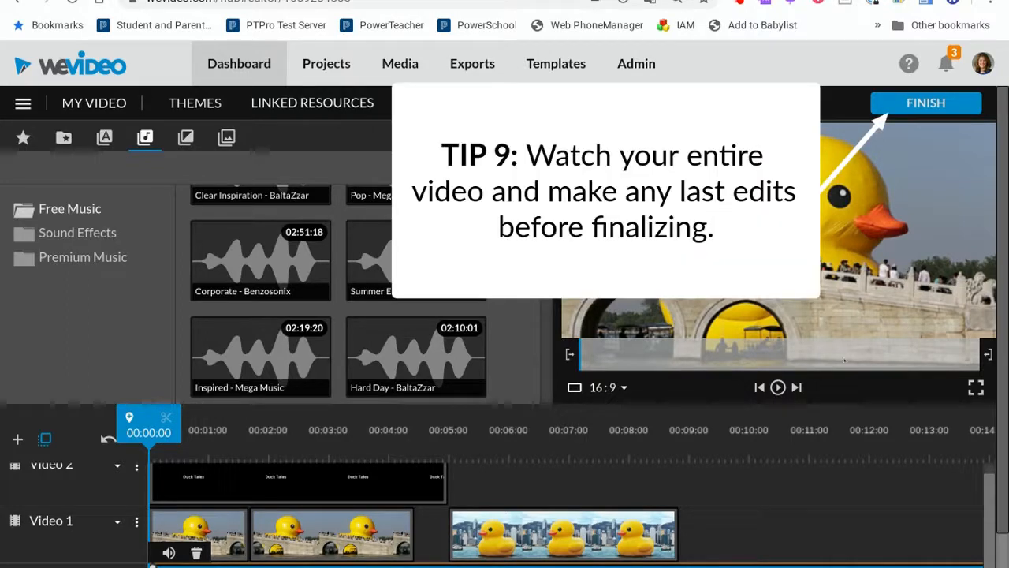
# - Finish the video and set the export title to "Ebola"
pyautogui.click(929, 104)
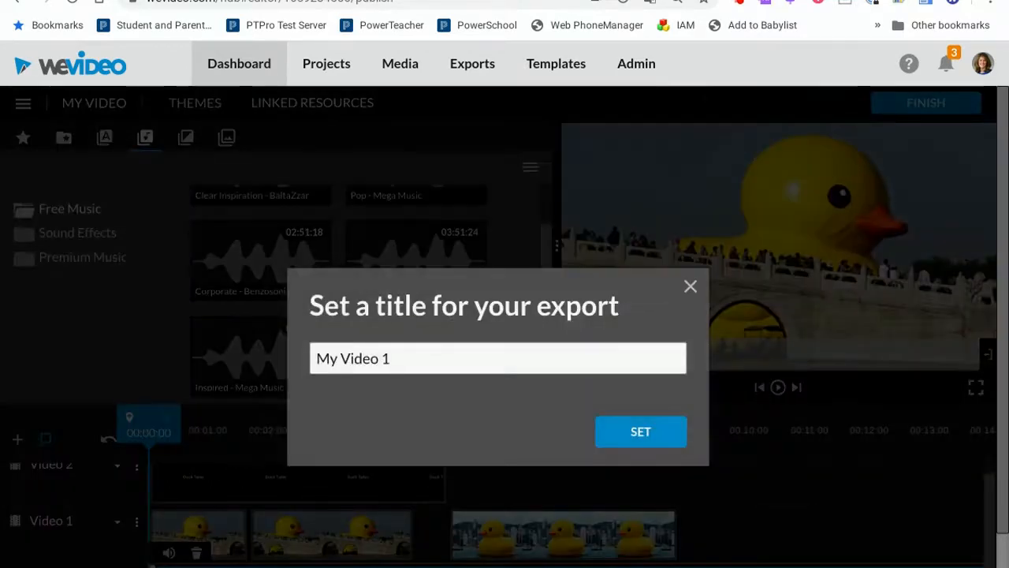
pyautogui.click(527, 353)
pyautogui.press('BackSpace')
pyautogui.press('BackSpace')
pyautogui.press('BackSpace')
pyautogui.press('BackSpace')
pyautogui.press('BackSpace')
pyautogui.press('BackSpace')
pyautogui.press('BackSpace')
pyautogui.press('BackSpace')
pyautogui.press('BackSpace')
pyautogui.press('BackSpace')
pyautogui.write('Eboa')
pyautogui.press('BackSpace')
pyautogui.write('la')
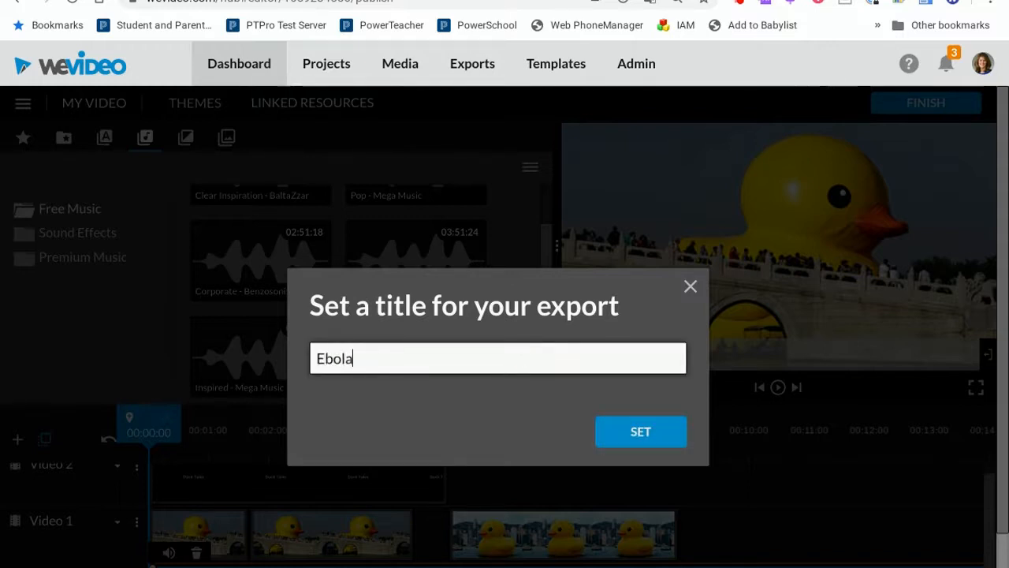
pyautogui.click(654, 432)
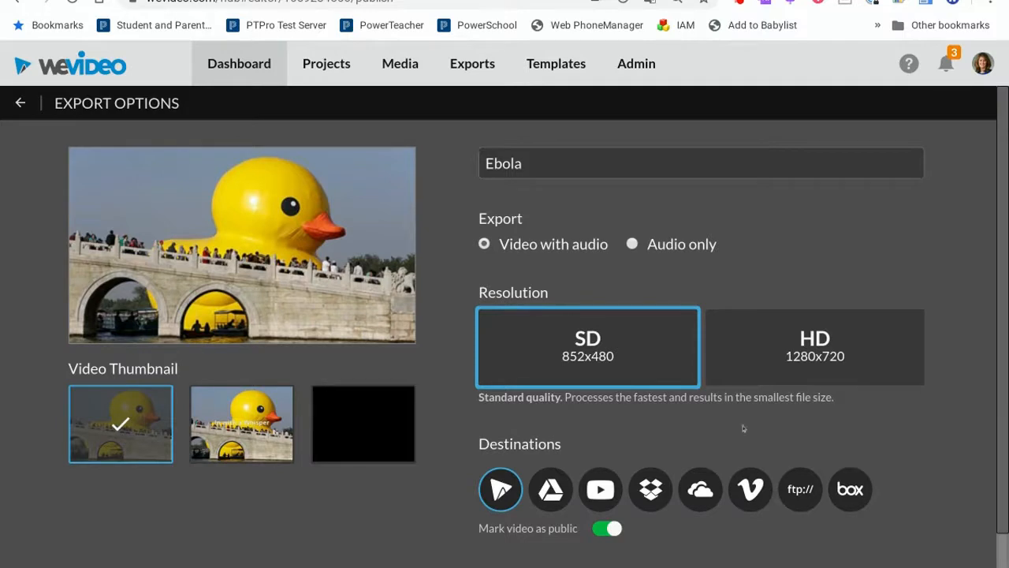
# - Add Google Drive and YouTube as export destinations and export the video
pyautogui.scroll(-1, 715, 421)
pyautogui.click(713, 419)
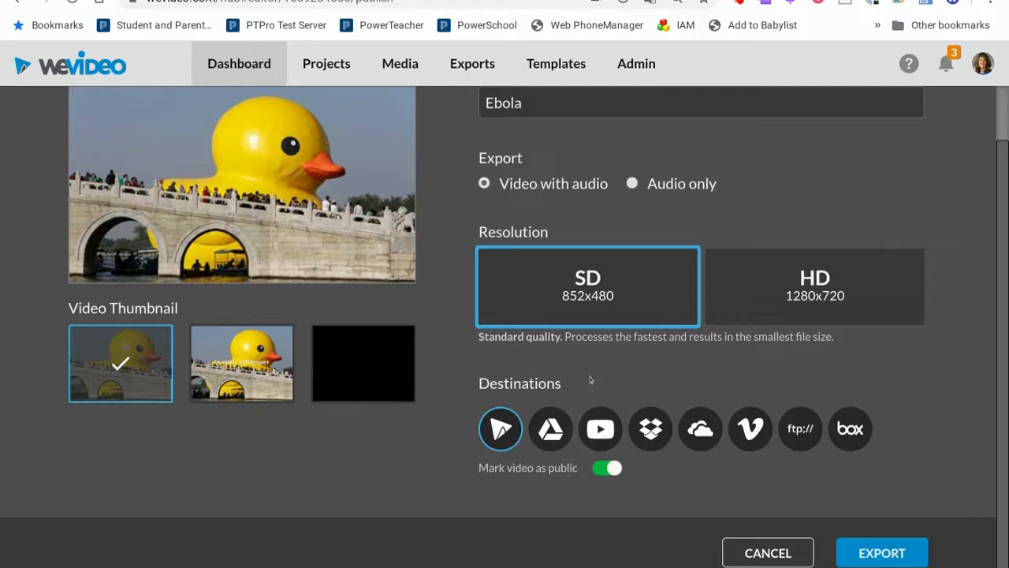
pyautogui.click(546, 434)
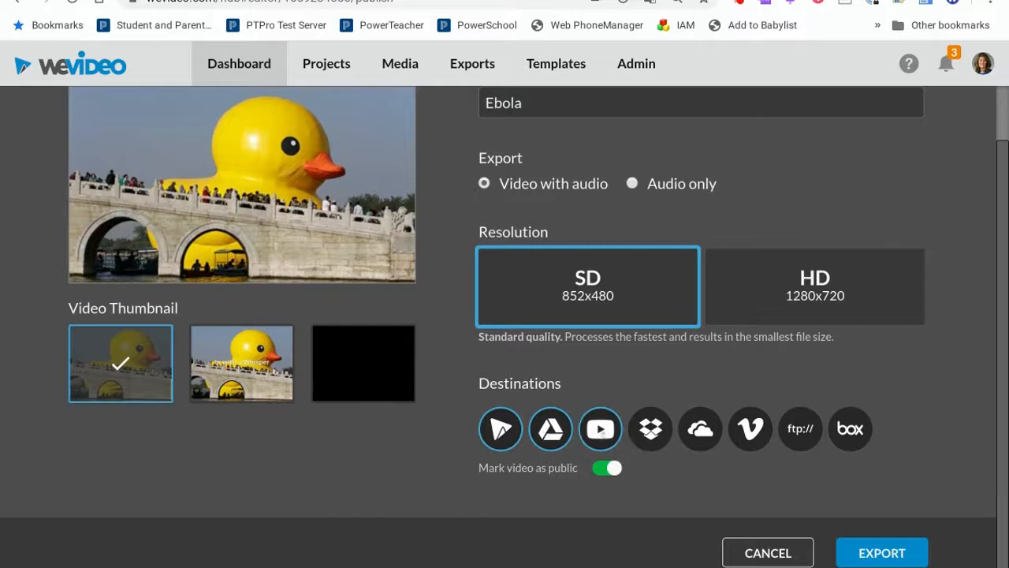
pyautogui.click(601, 433)
pyautogui.click(881, 550)
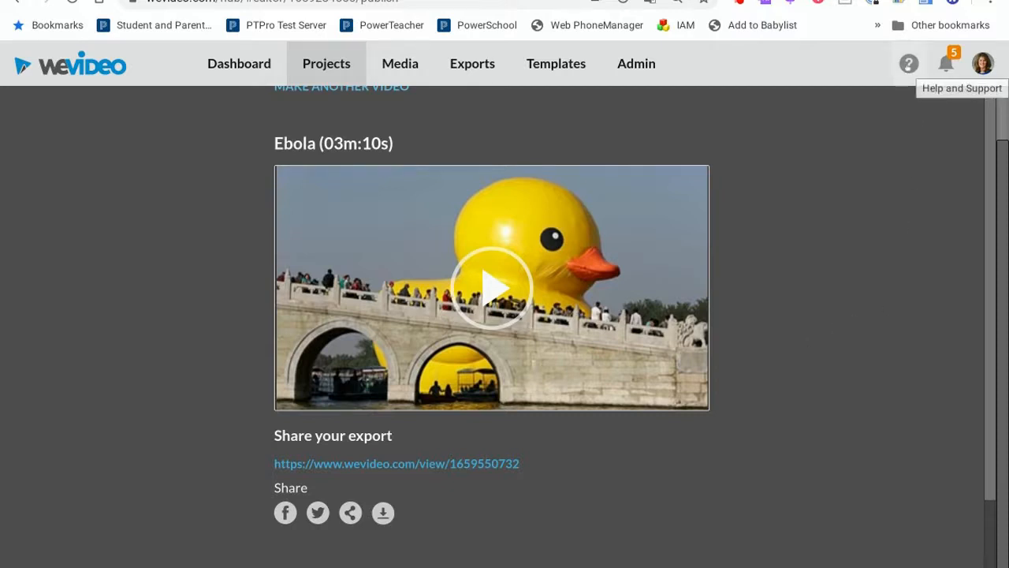
# - Open the help resources and look through the educator resources, tutorial and help videos
pyautogui.click(909, 64)
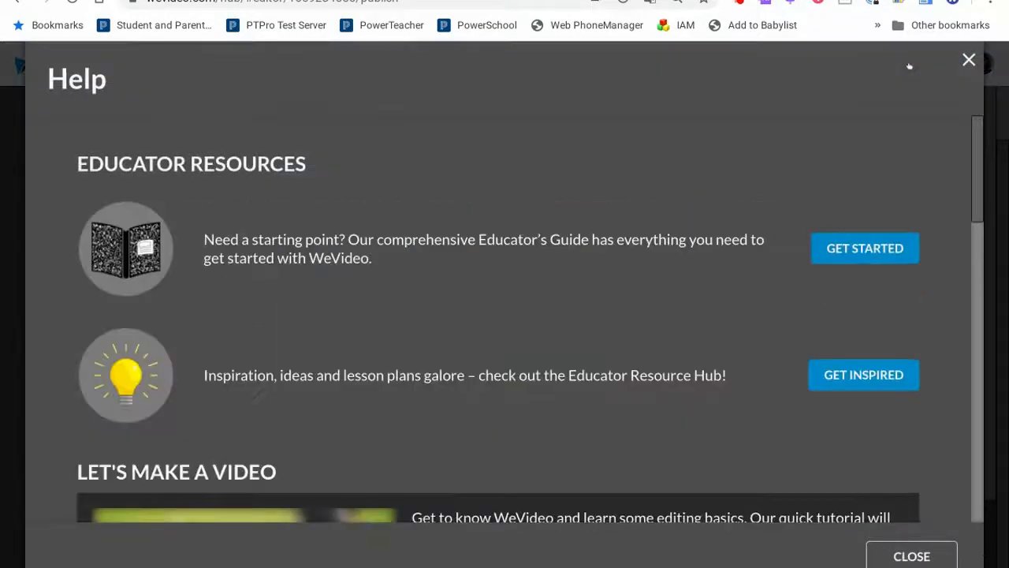
pyautogui.scroll(-2, 635, 279)
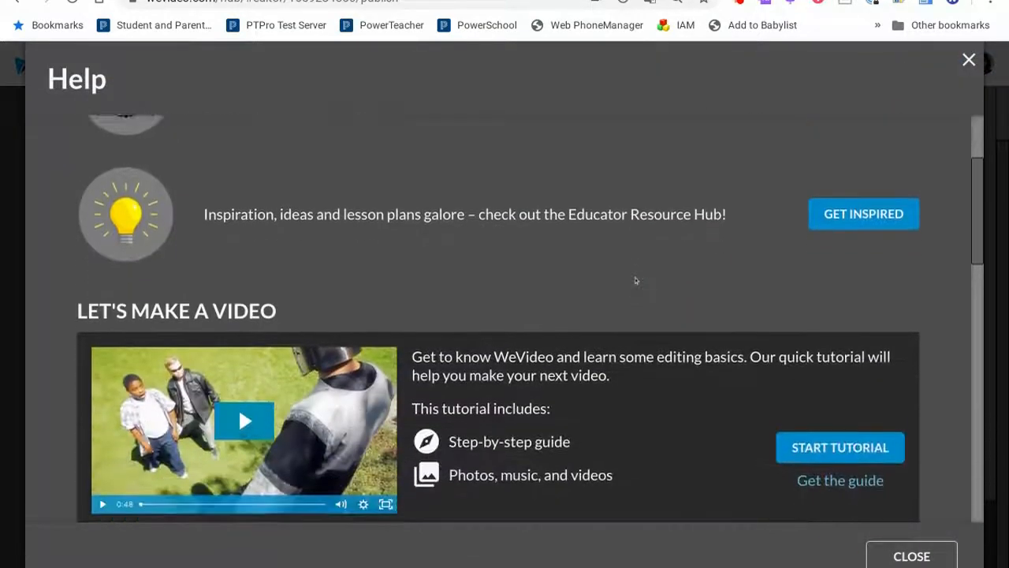
pyautogui.scroll(-3, 636, 280)
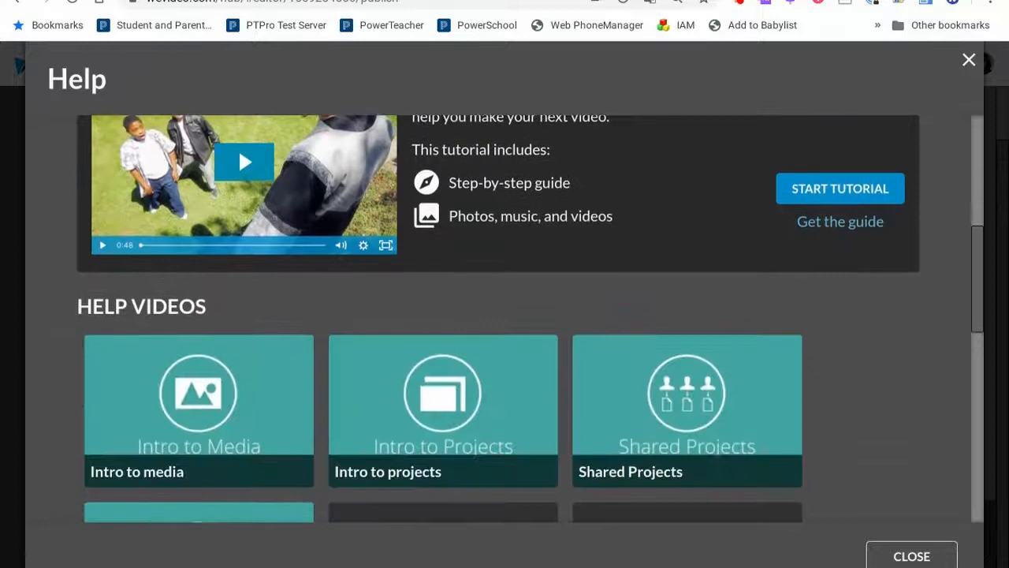
pyautogui.scroll(-4, 687, 150)
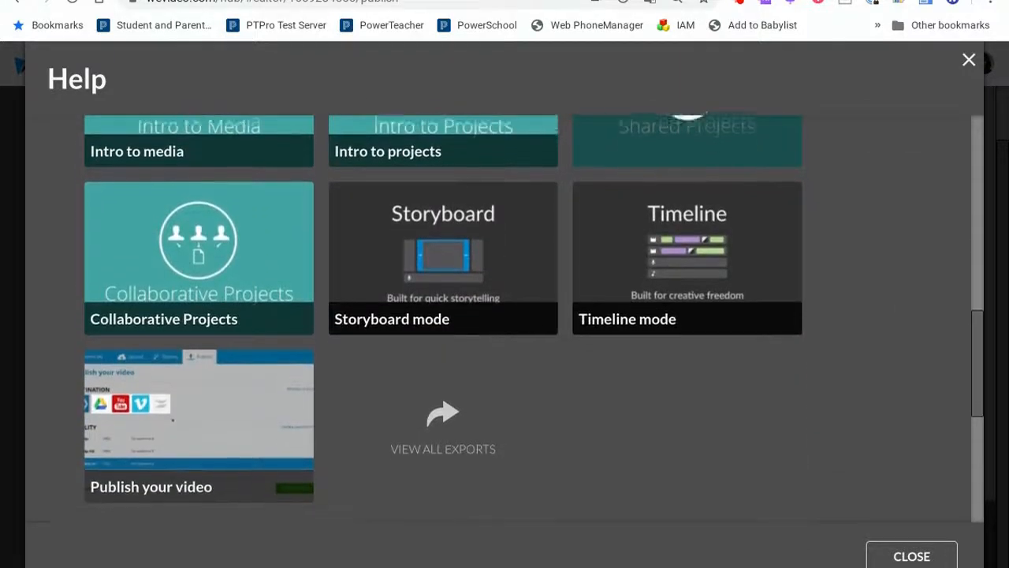
pyautogui.scroll(3, 687, 150)
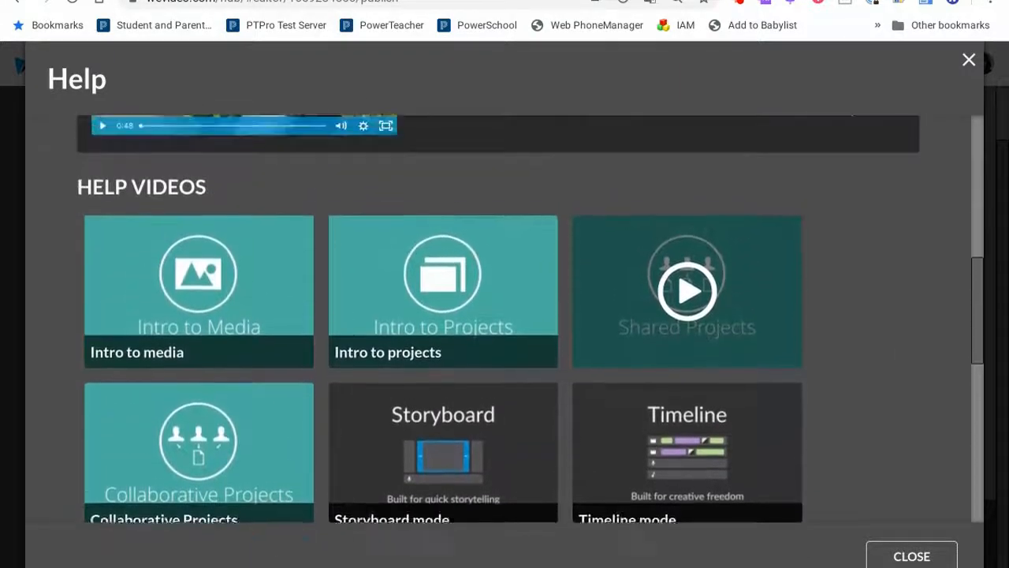
pyautogui.scroll(2, 534, 315)
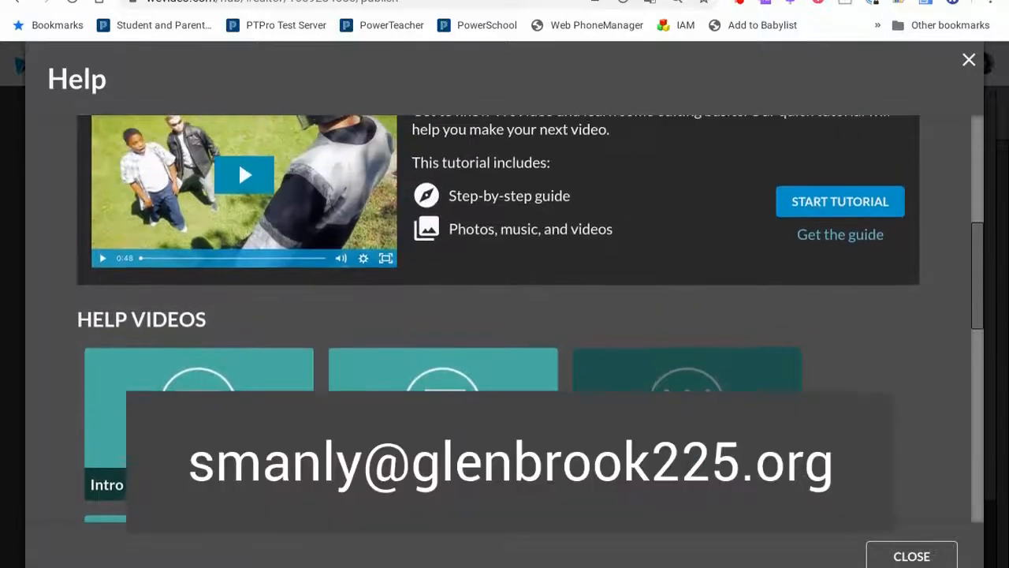